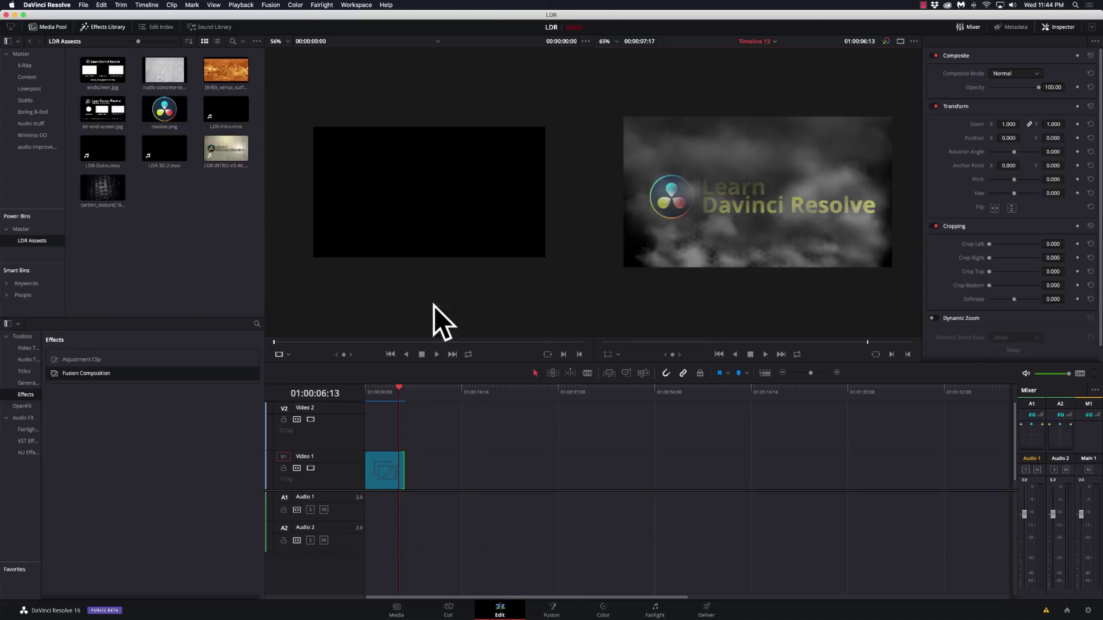
Play back the smoke title, then place a Fusion Composition after it on Video 1
click(369, 397)
key(space)
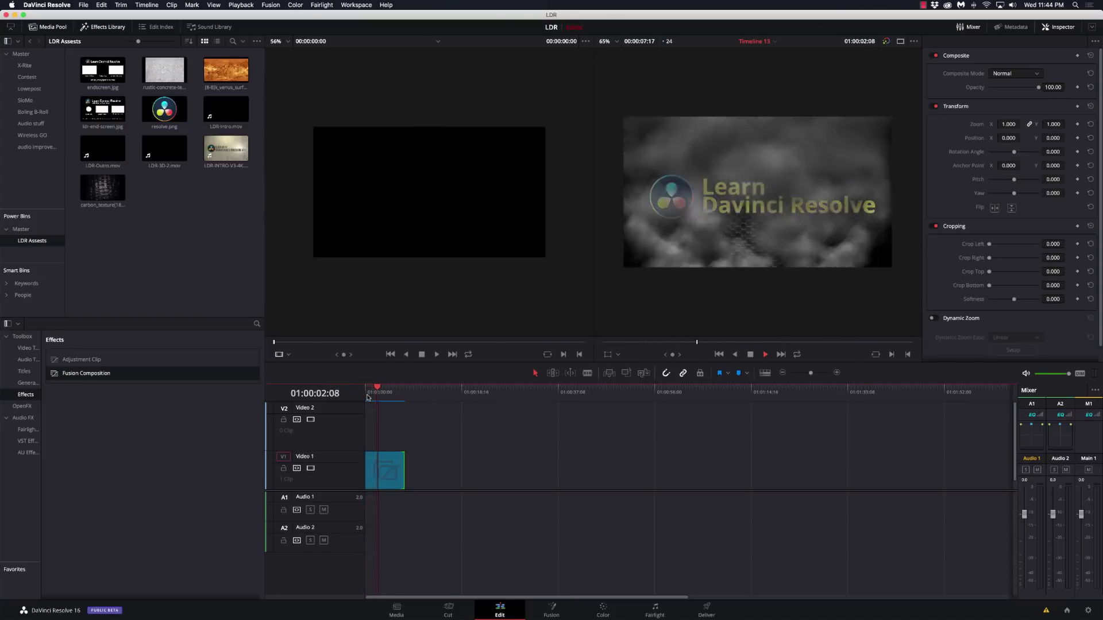
key(space)
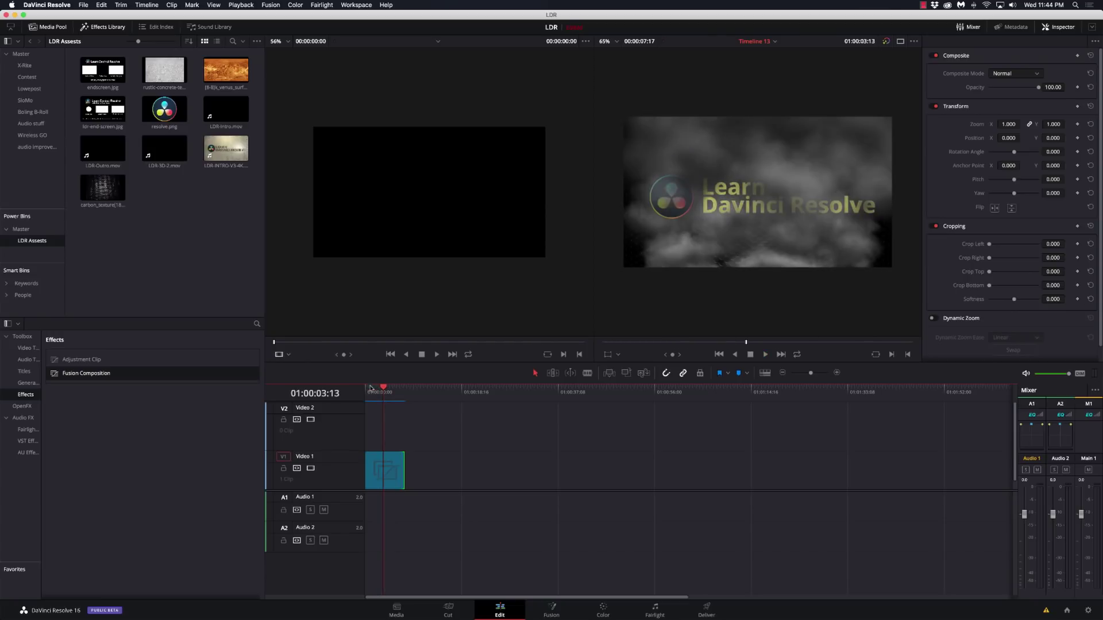
click(415, 391)
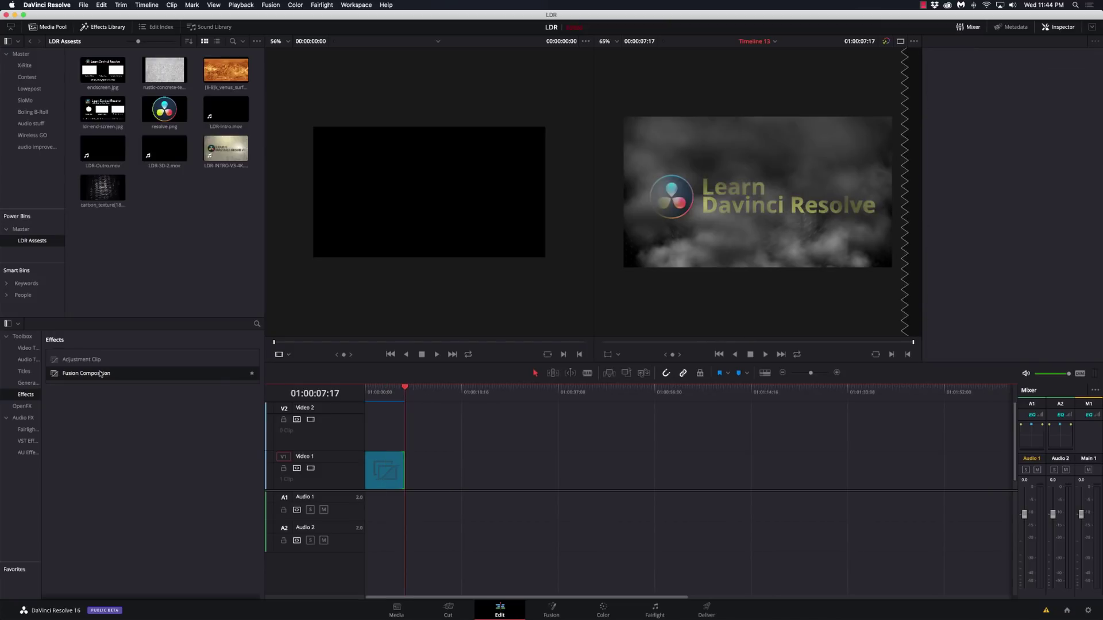
drag(101, 373, 422, 470)
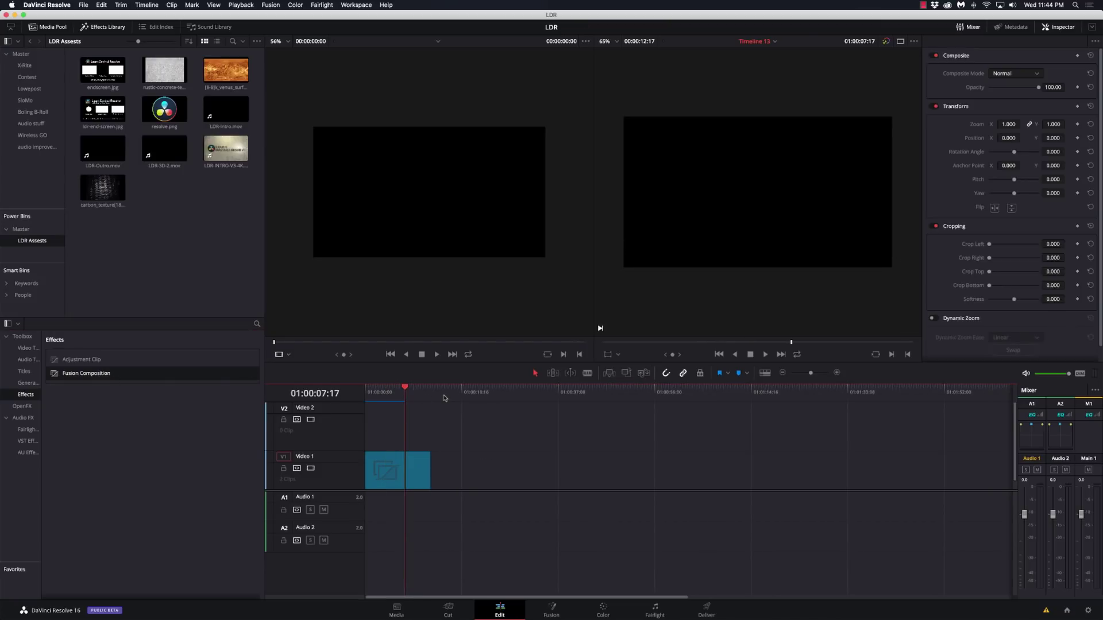
Step the playhead past the clip end and extend the new composition clip to it
click(443, 397)
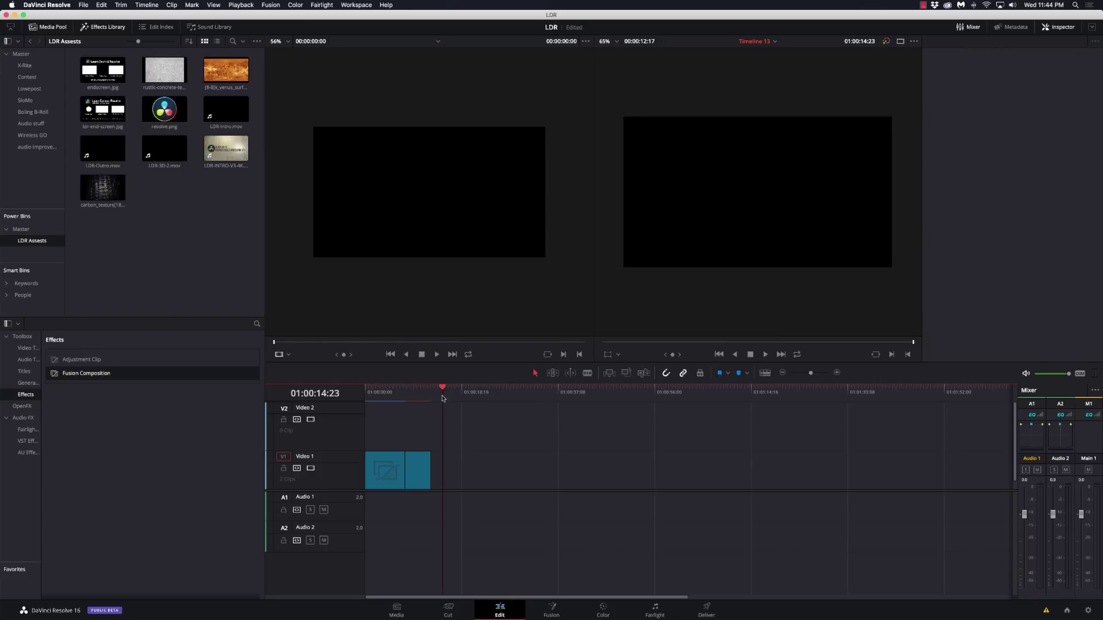
key(Up)
key(Right)
key(Right)
key(Right)
key(Right)
key(Right)
key(Right)
key(Right)
key(Right)
key(Right)
key(Right)
key(Right)
key(Right)
key(Right)
key(Right)
key(Right)
key(Right)
key(Right)
key(Right)
key(Right)
key(Right)
key(Right)
key(Right)
key(Right)
key(Right)
key(Right)
key(Right)
key(Right)
key(Right)
key(Right)
key(Right)
key(Right)
key(Right)
key(Right)
key(Right)
key(Right)
key(Right)
key(Right)
key(Right)
key(Right)
key(Right)
key(Right)
key(Right)
key(Right)
key(Right)
key(Right)
key(Right)
key(Right)
key(Right)
key(Right)
key(Right)
key(Right)
key(Right)
key(Right)
key(Right)
key(Right)
key(Right)
key(Right)
key(Right)
key(Right)
key(Right)
key(Right)
key(Right)
key(Right)
key(Right)
key(Right)
key(Right)
key(Right)
key(Right)
key(Right)
key(Right)
key(Right)
key(Right)
key(Right)
key(Right)
key(Right)
key(Right)
key(Right)
key(Right)
key(Right)
key(Right)
key(Right)
key(Right)
key(Right)
key(Right)
key(Right)
key(Right)
key(Right)
key(Right)
key(Right)
key(Right)
key(Right)
key(Right)
key(Right)
key(Right)
key(Right)
key(Right)
key(Right)
key(Right)
key(Right)
key(Right)
key(Right)
key(Right)
key(Right)
key(Right)
key(Right)
key(Right)
key(Right)
key(Right)
key(Right)
key(Right)
key(Right)
key(Right)
key(Right)
key(Right)
key(Right)
key(Right)
key(Right)
key(Right)
key(Right)
key(Right)
key(Right)
key(Right)
key(Right)
key(Right)
key(Right)
key(Right)
key(Right)
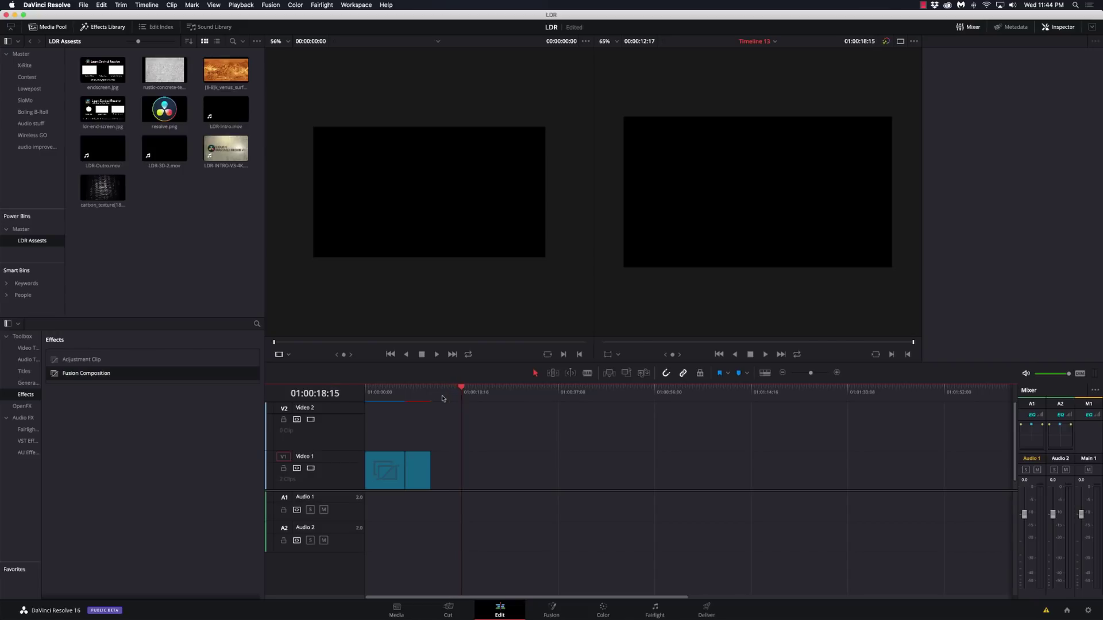
key(Right)
key(Right)
key(Right)
key(Right)
key(Right)
key(Right)
key(Right)
key(Right)
key(Right)
key(Right)
key(Right)
key(Right)
key(Right)
key(Right)
key(Right)
key(Right)
key(Right)
key(Right)
key(Left)
key(Left)
key(Left)
mouse_move(430, 470)
mouse_down()
mouse_move(469, 472)
mouse_move(446, 472)
mouse_up()
Scrub through the new composition clip, keeping it on Video 1
click(406, 394)
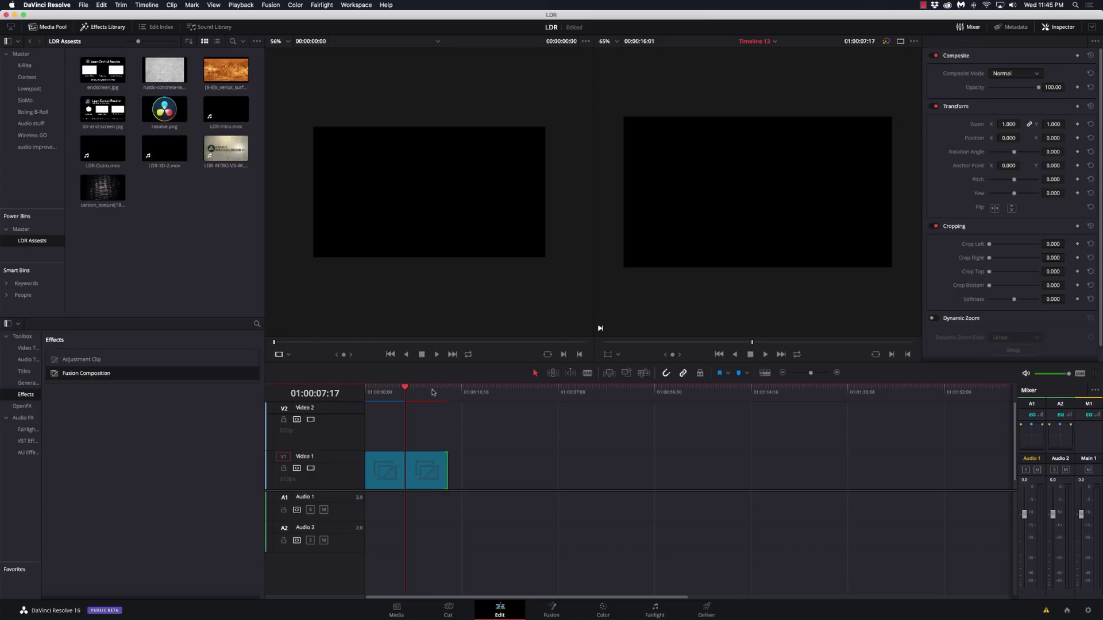
drag(425, 393, 435, 396)
mouse_move(427, 466)
mouse_down()
mouse_move(428, 420)
mouse_move(387, 422)
mouse_move(427, 418)
mouse_move(421, 466)
mouse_up()
drag(418, 396, 418, 395)
click(418, 395)
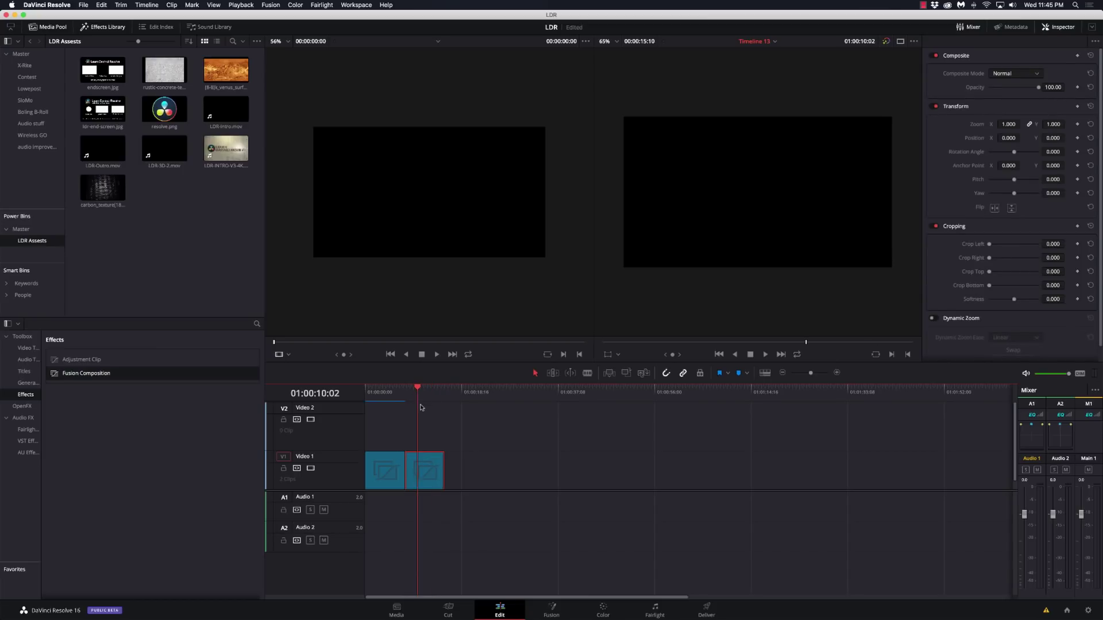
On the Fusion page, move MediaOut1 right and bring resolve.png in from the Media Pool
click(552, 609)
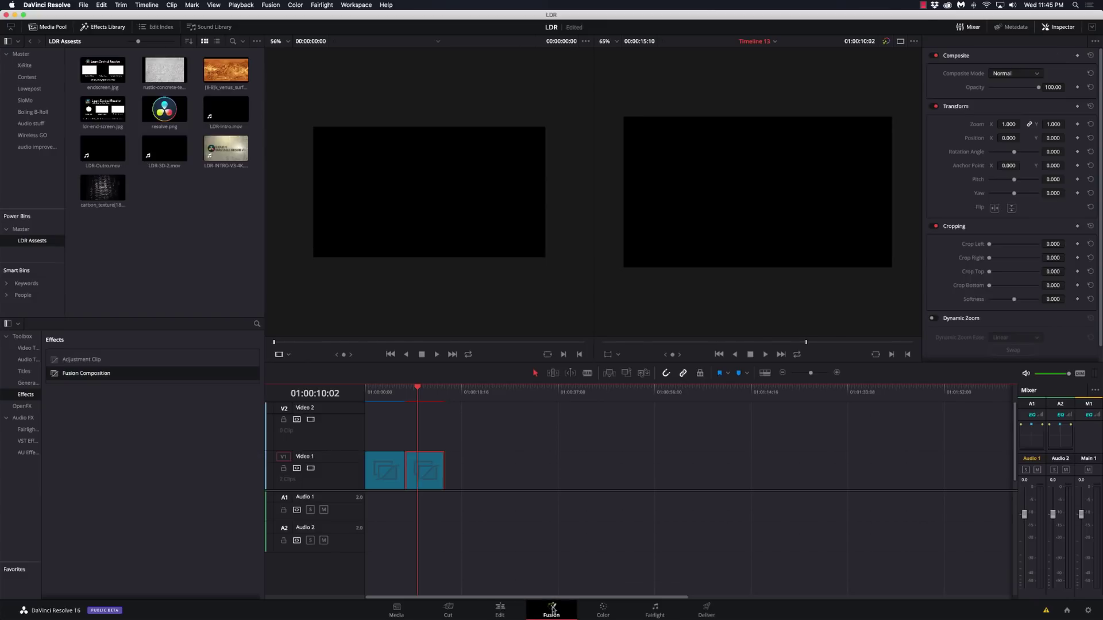
drag(238, 363, 733, 440)
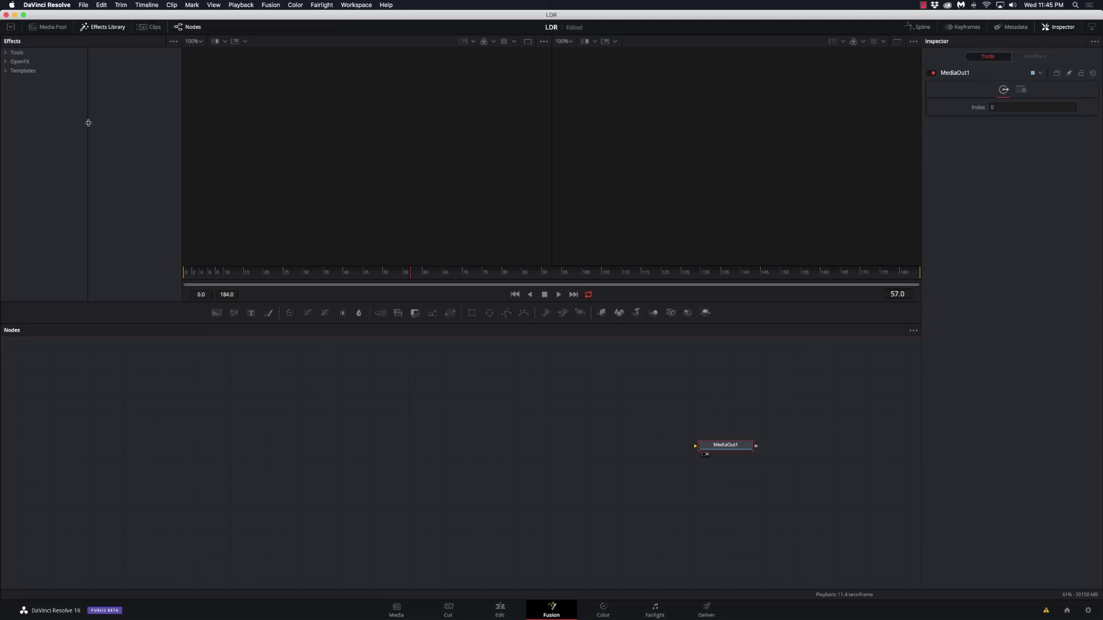
click(49, 27)
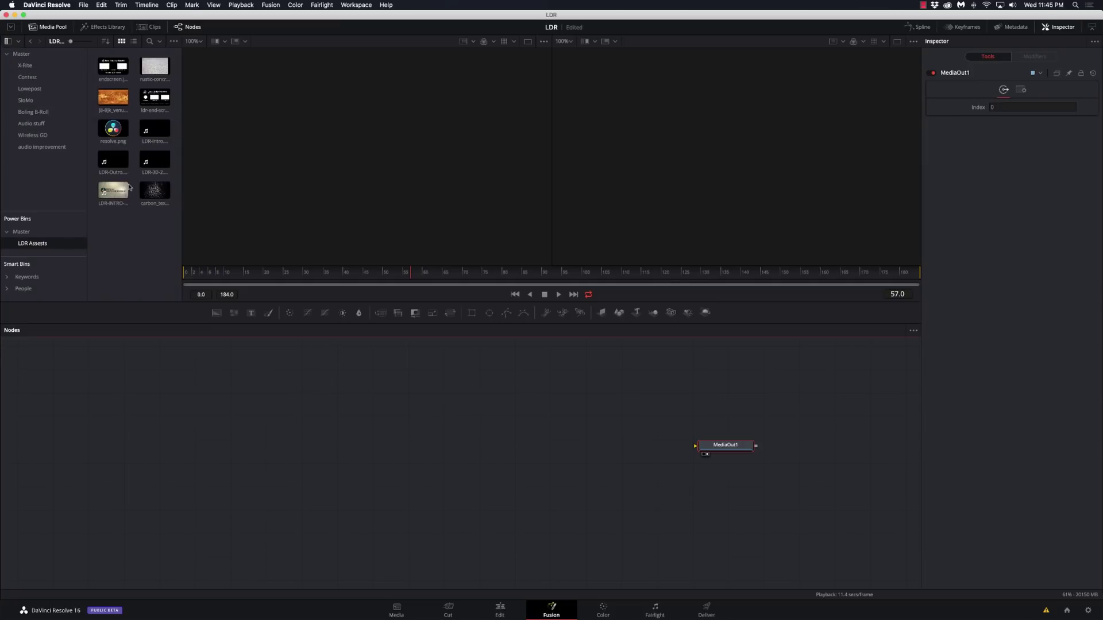
drag(113, 128, 360, 388)
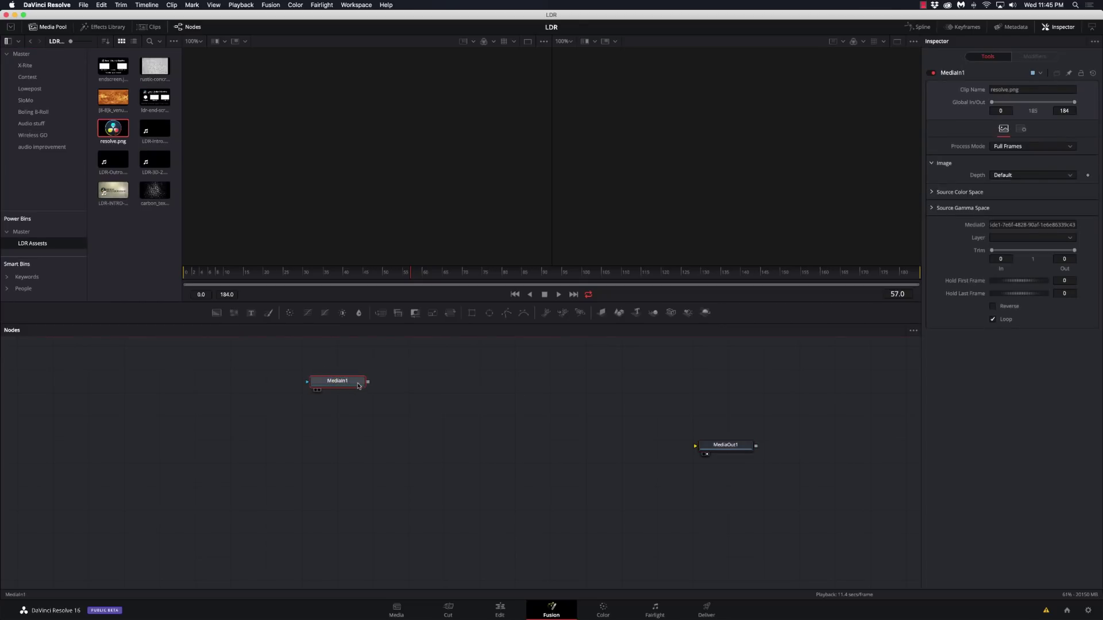
Add an Image Plane 3D after the resolve.png logo and view it in the right viewer
key(shift+space)
text(merge)
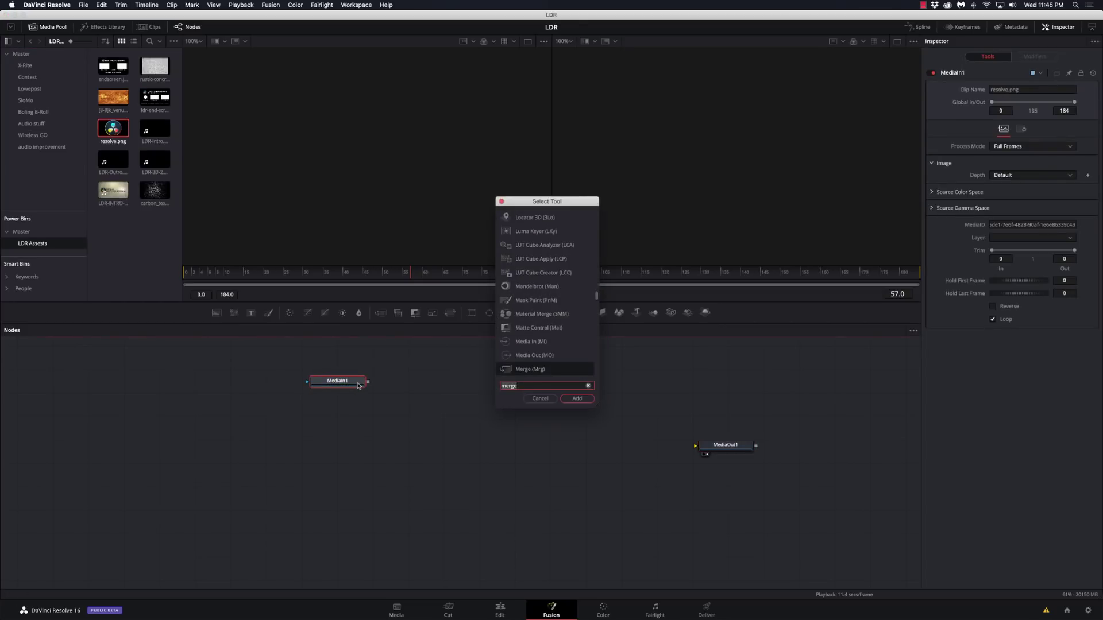
text(image)
key(Return)
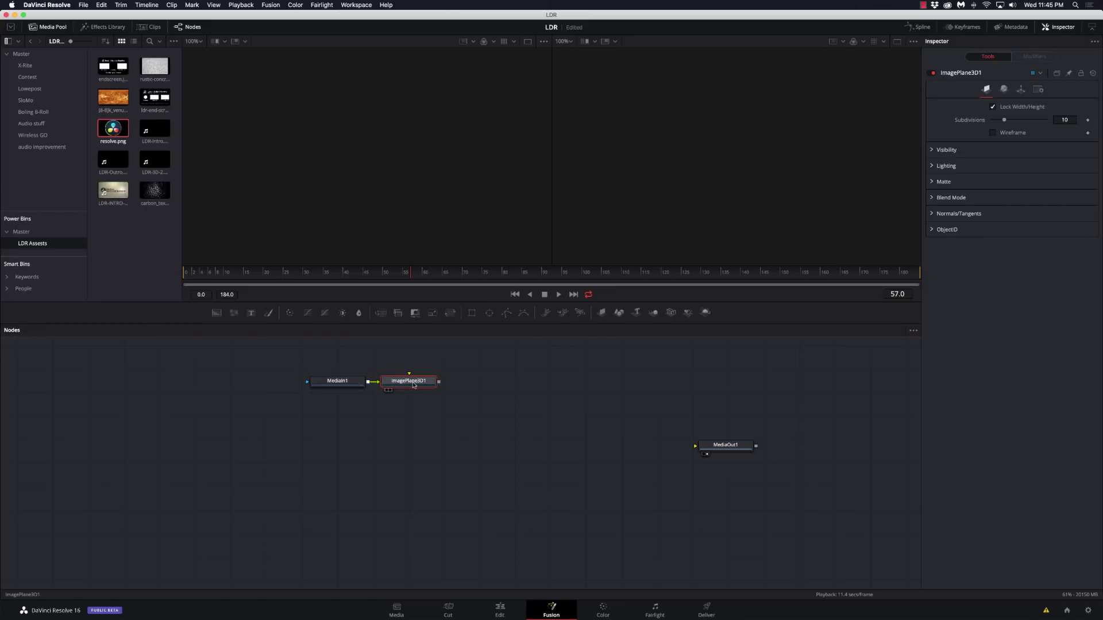
key(2)
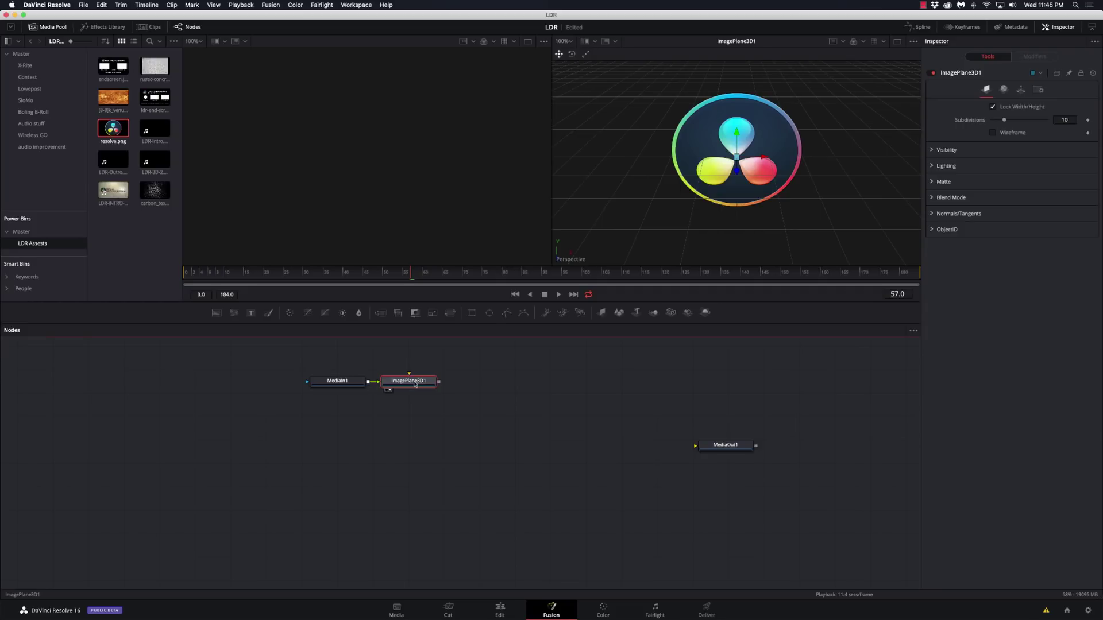
Add a Merge 3D node after the image plane
key(shift+space)
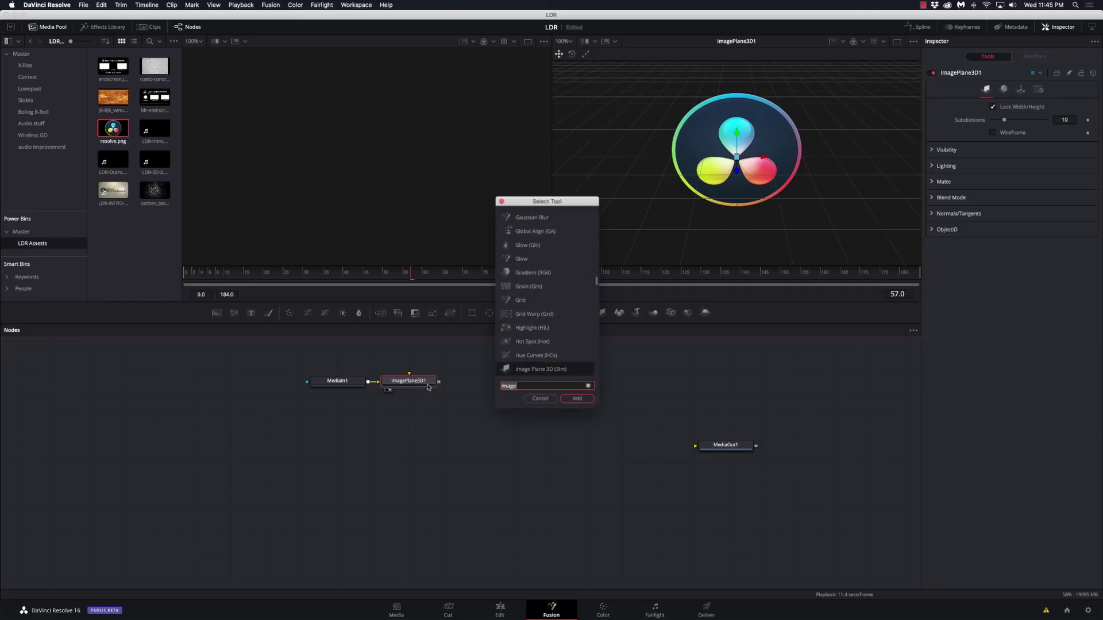
text(3m)
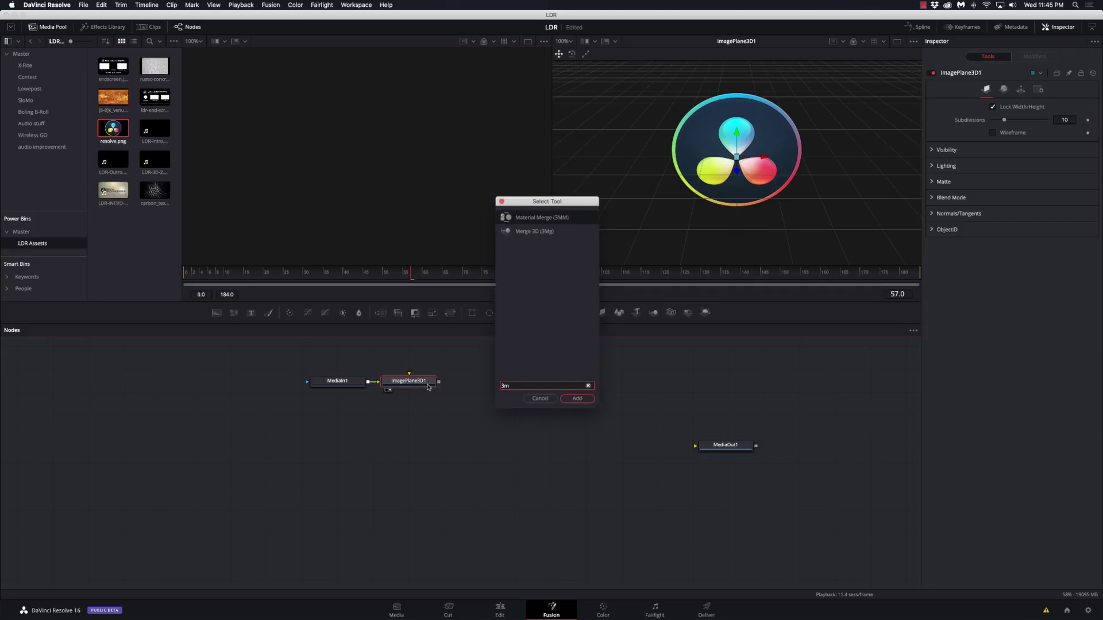
key(Down)
key(Return)
Reposition Merge3D1, show it in the left viewer, and add a Renderer 3D after it
drag(478, 379, 712, 451)
key(1)
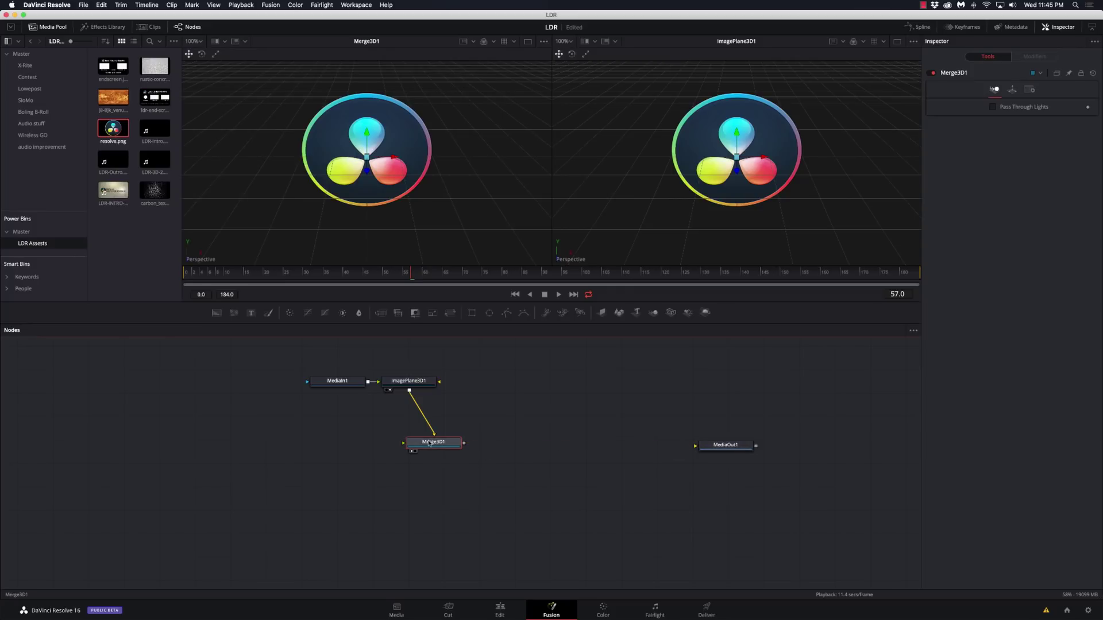
key(shift+space)
text(rend)
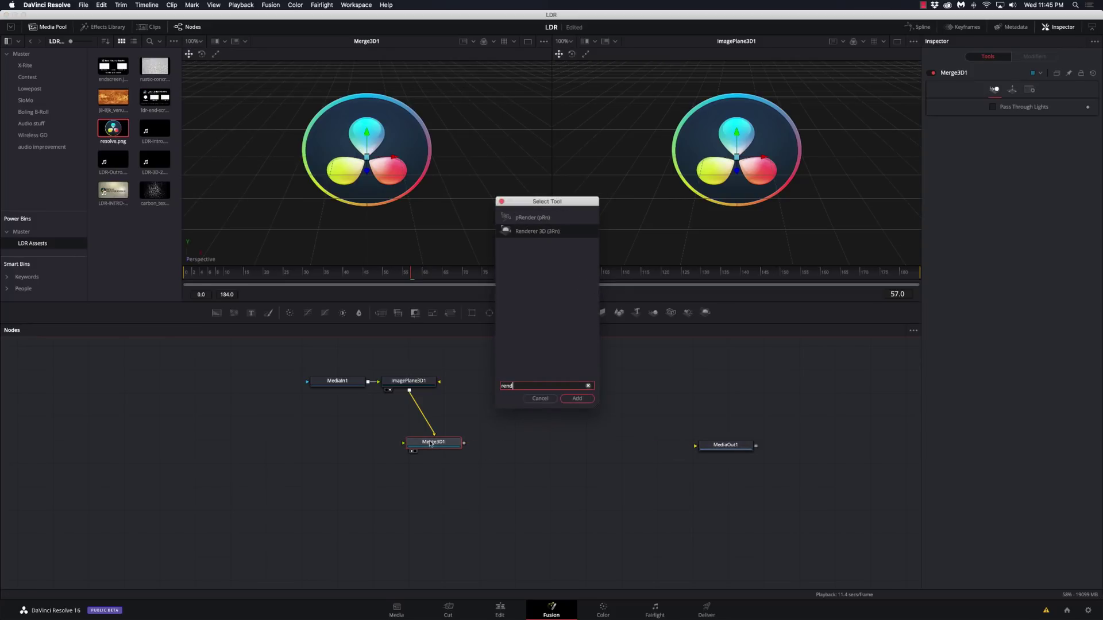
key(Return)
Add a Merge after Renderer3D1, connect it into MediaOut1, and view MediaOut1
key(shift+space)
text(m)
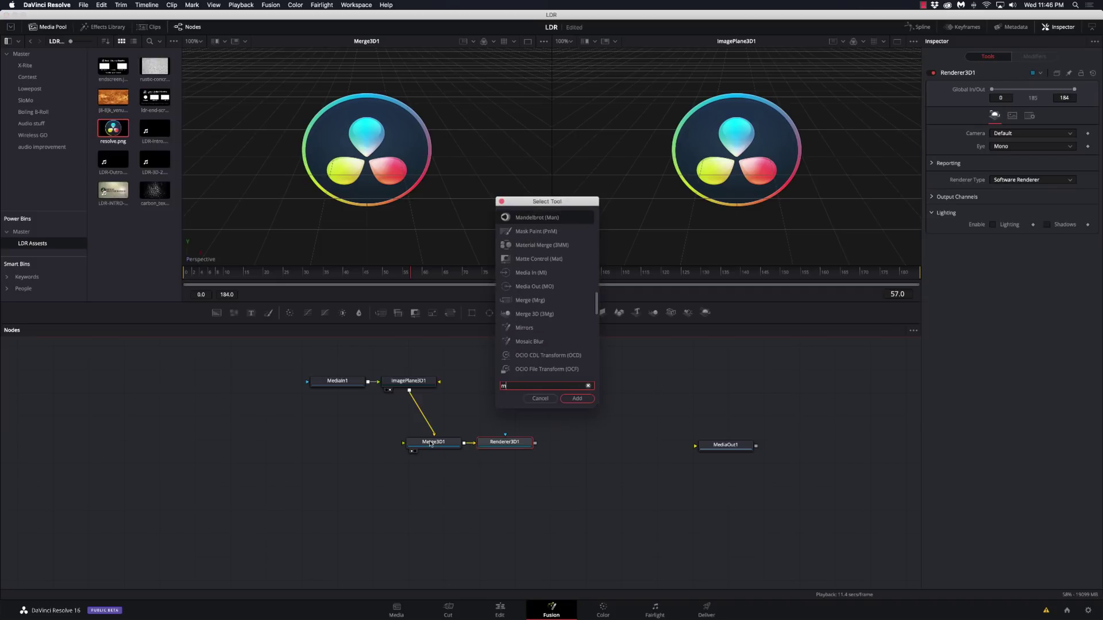
text(erg)
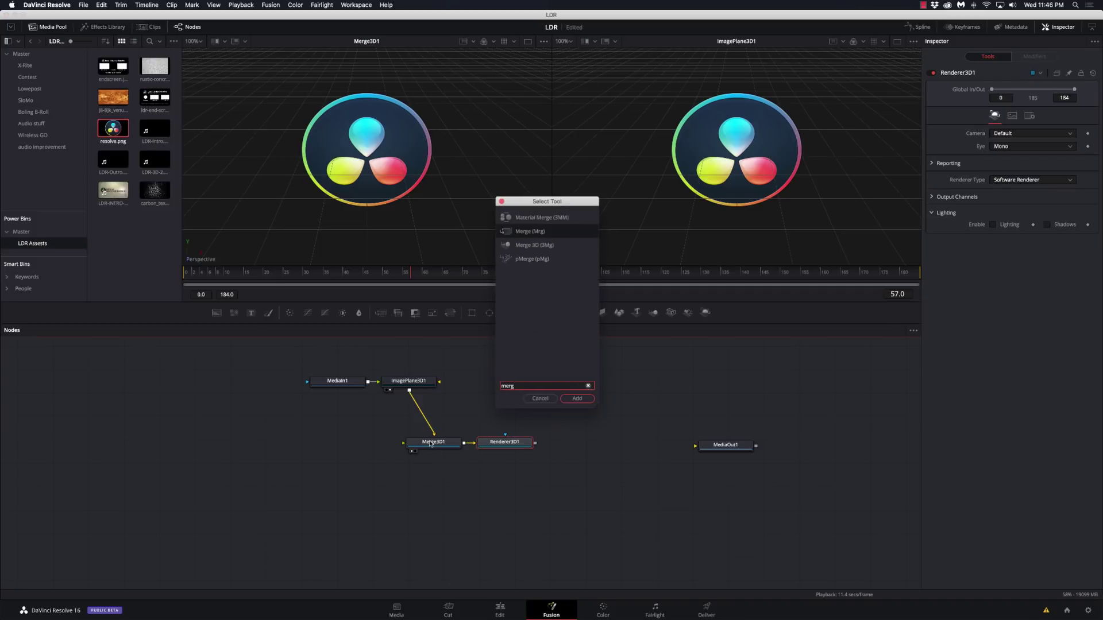
key(Return)
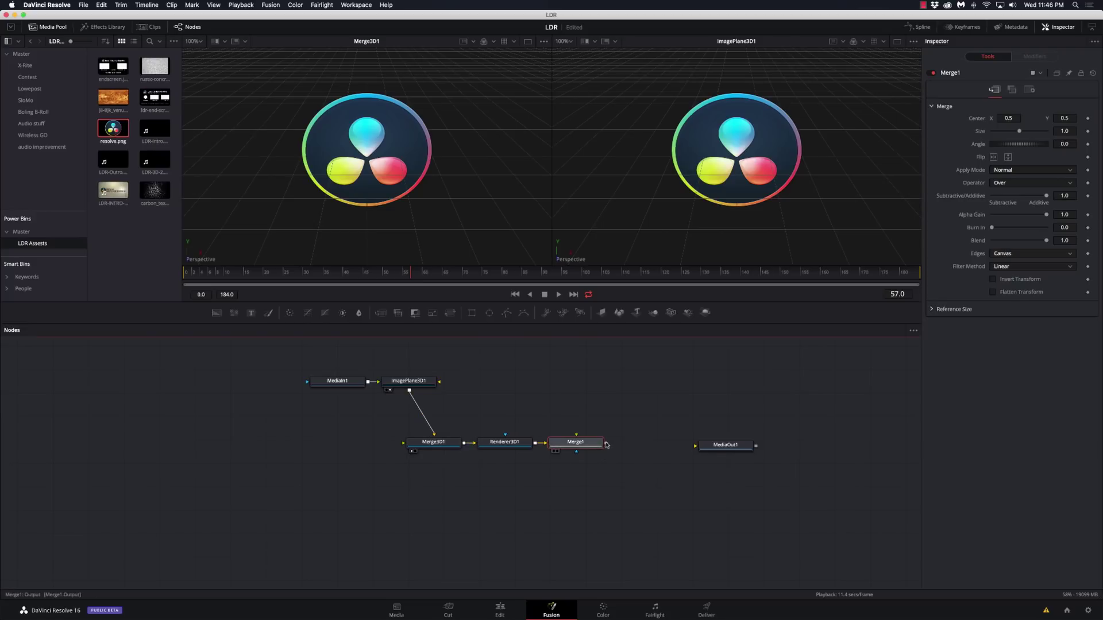
drag(606, 444, 711, 450)
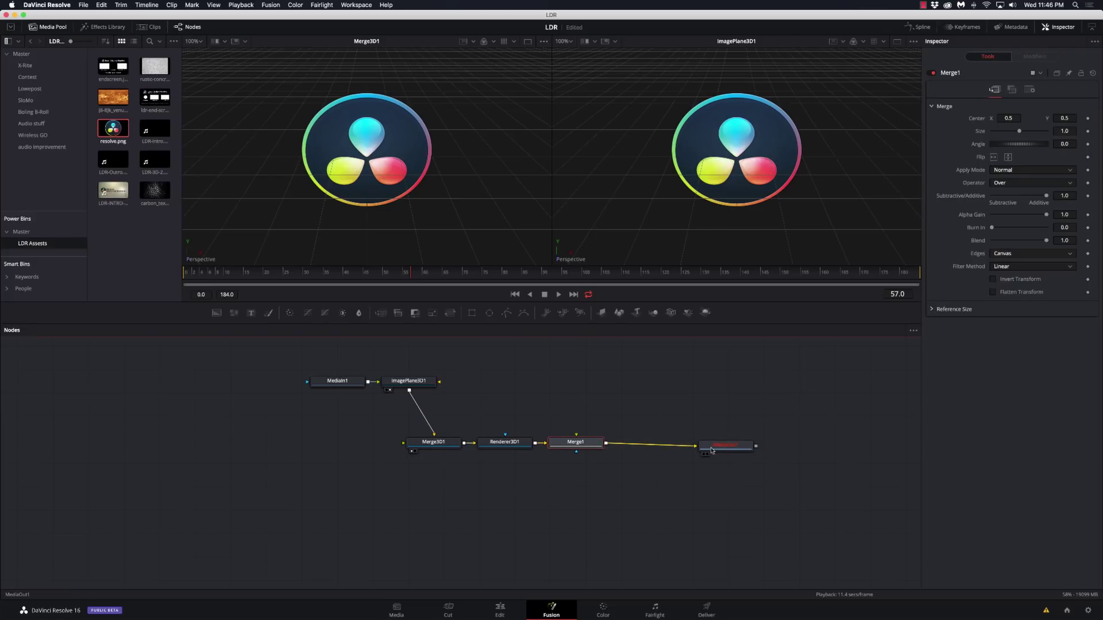
click(711, 450)
key(F2)
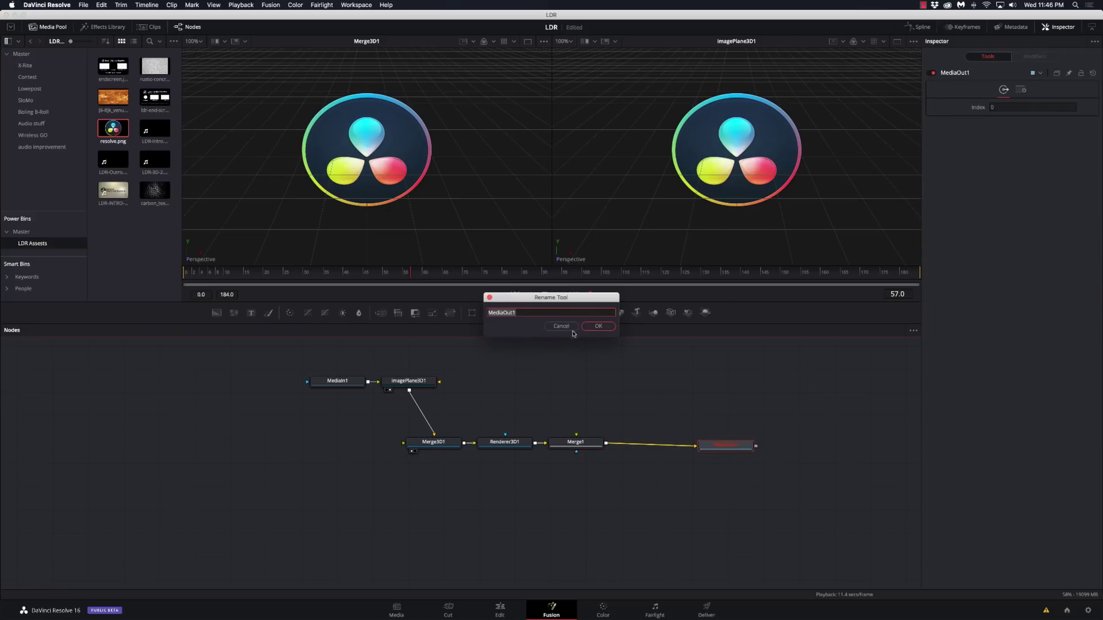
click(549, 328)
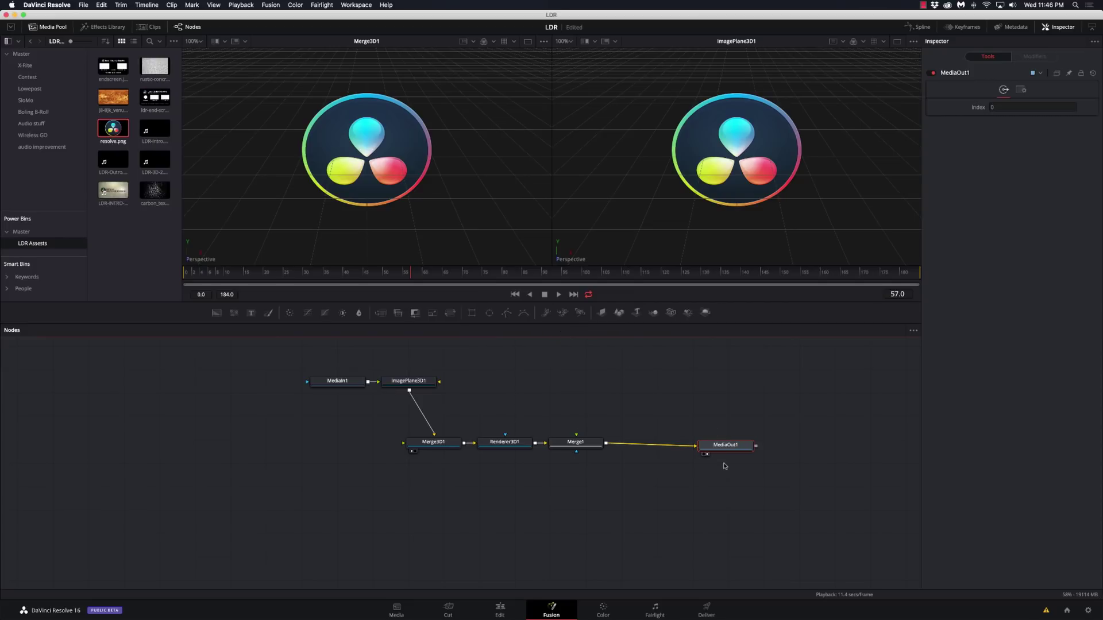
key(2)
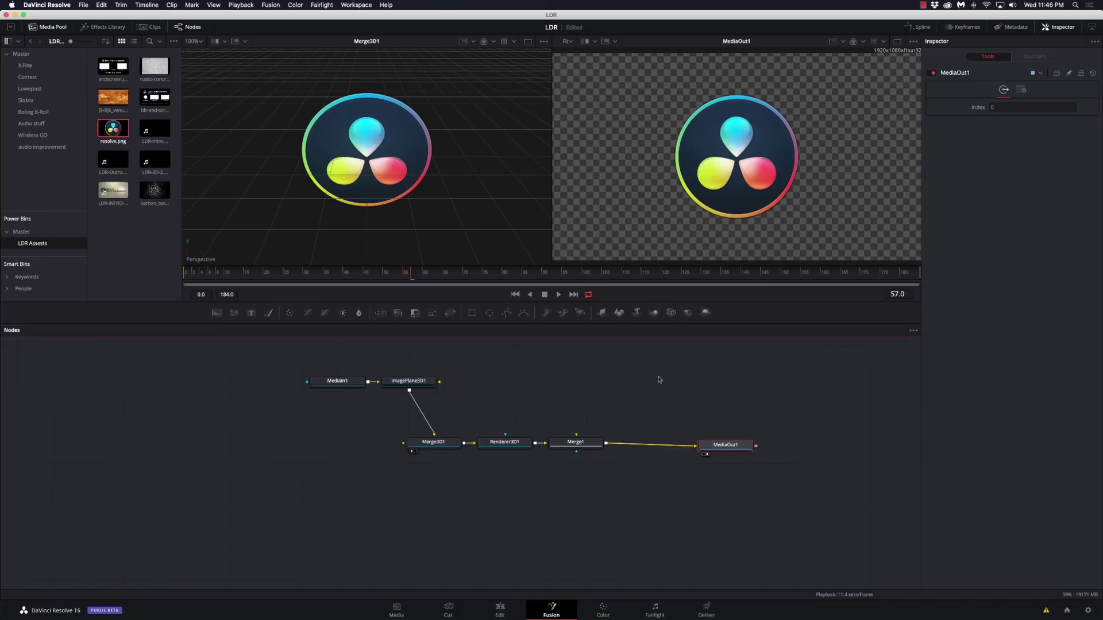
Scale the ImagePlane3D1 logo to 0.637 and move it left to X -0.958
click(401, 384)
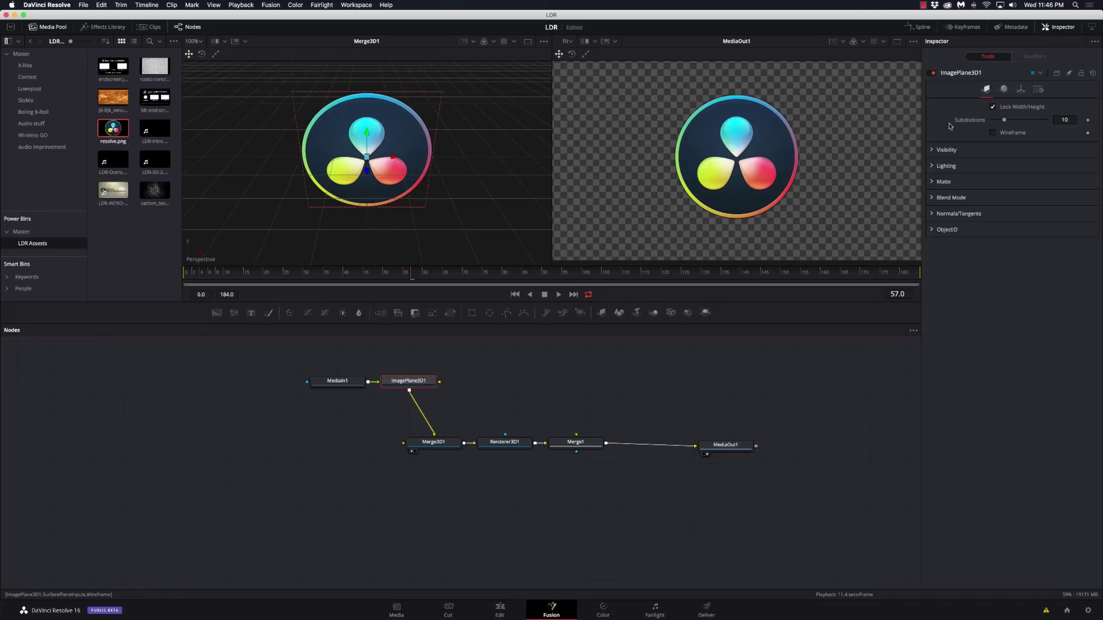
click(1022, 91)
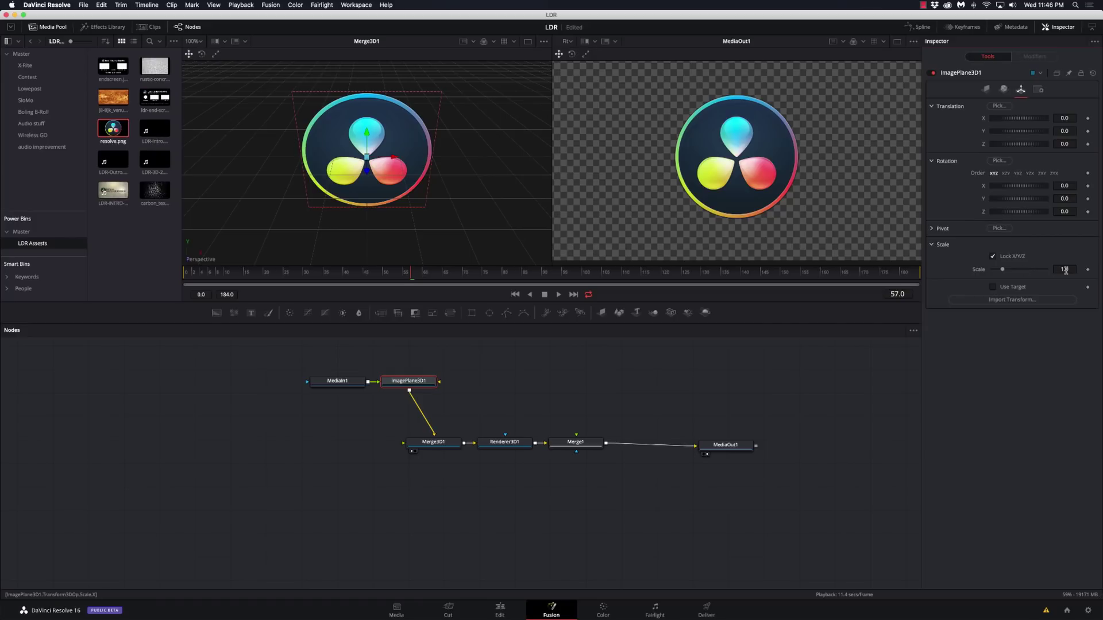
drag(1002, 269, 998, 269)
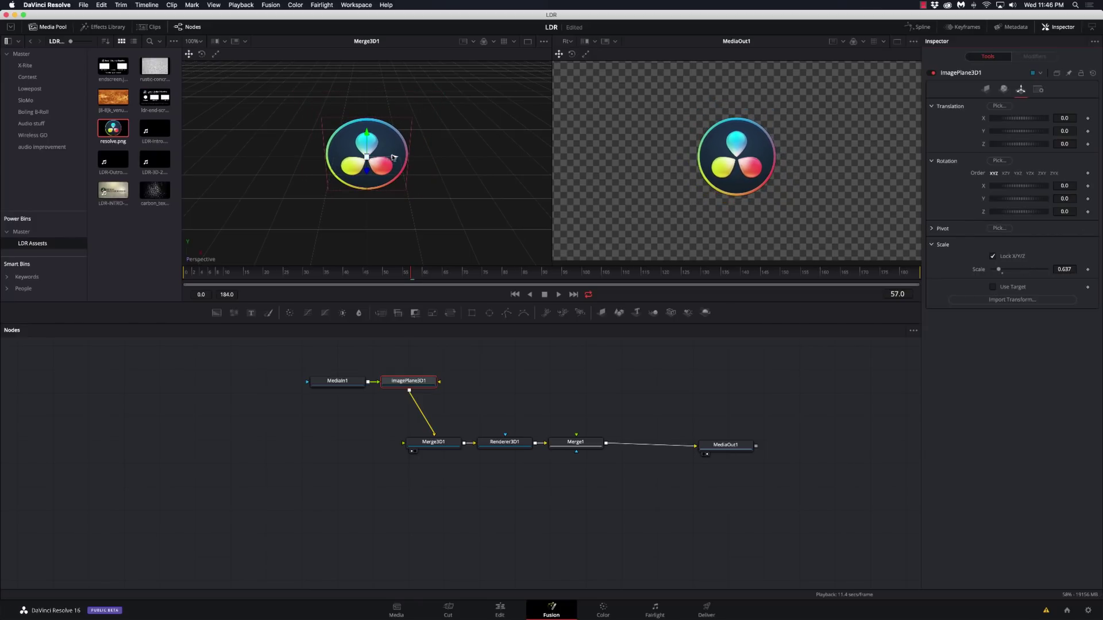
drag(394, 157, 267, 163)
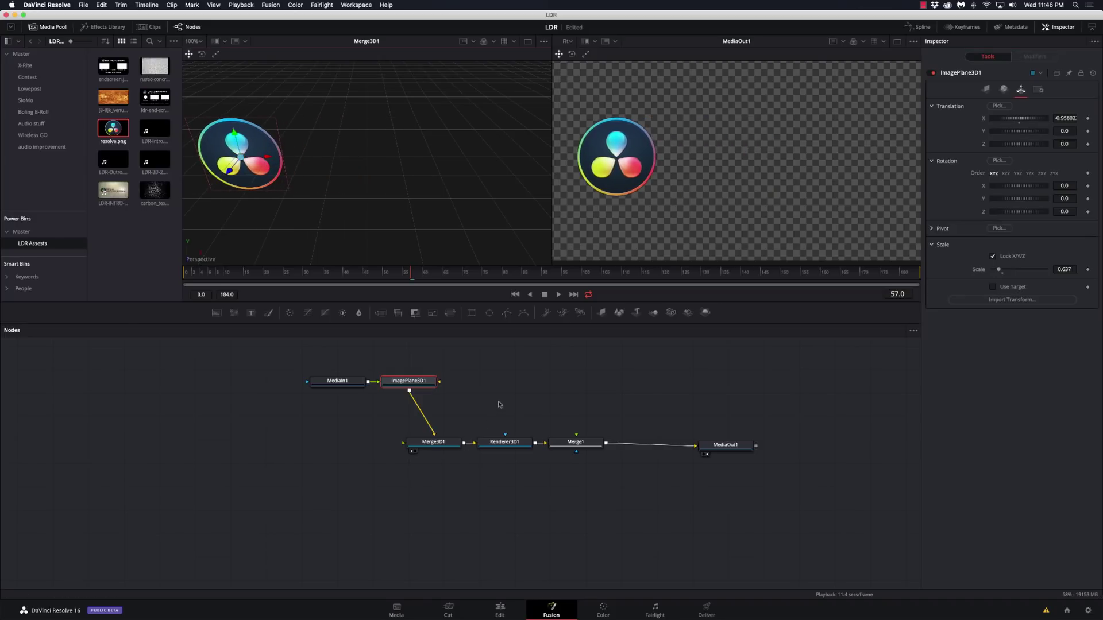
Add a Text 3D node with 'Learn / Davinci Resolve' and place it in the node graph
click(347, 431)
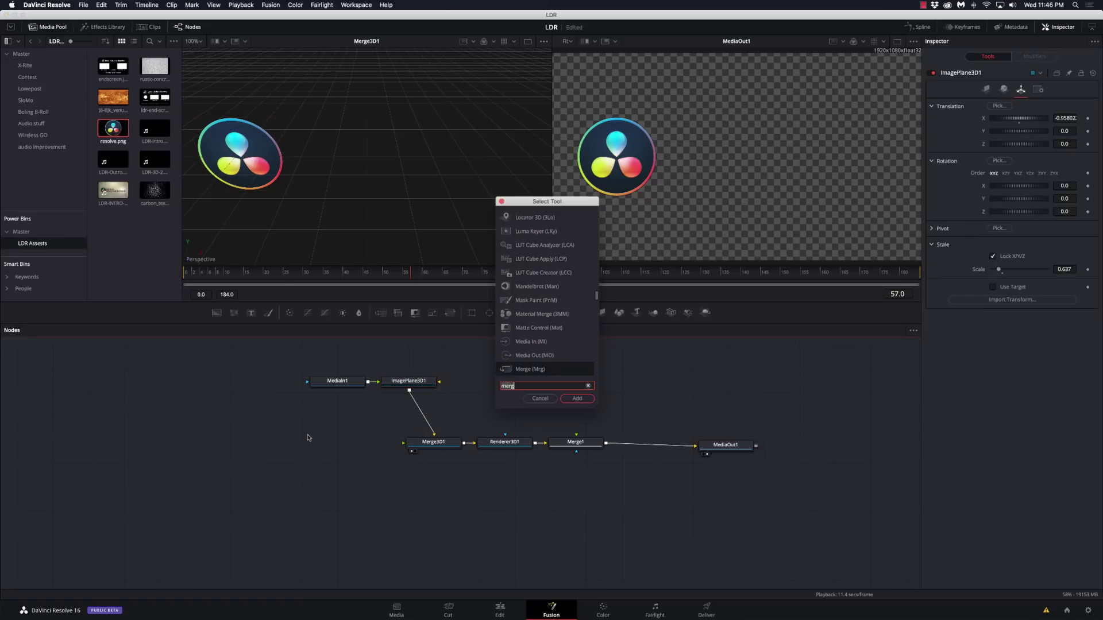
key(BackSpace)
key(BackSpace)
key(BackSpace)
key(BackSpace)
text(3t)
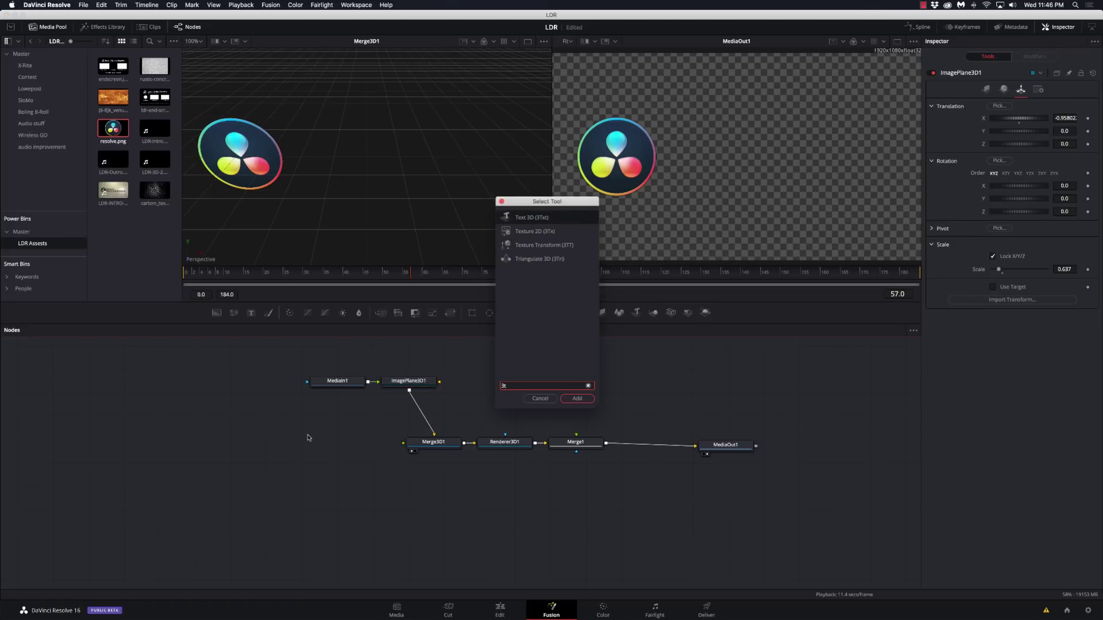
key(Return)
click(1029, 139)
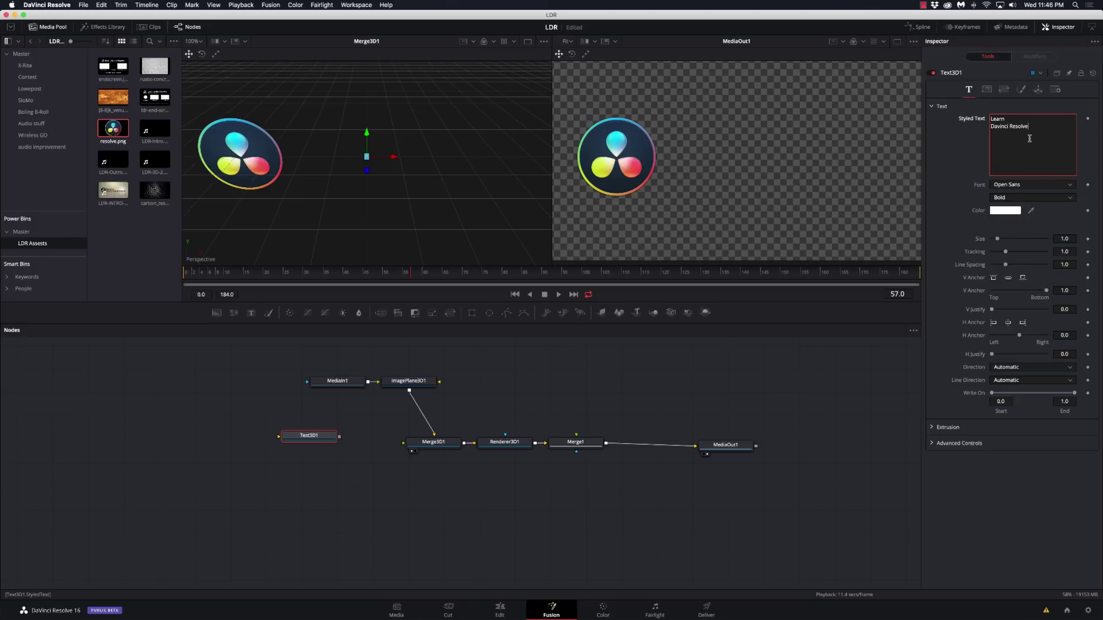
drag(330, 437, 432, 443)
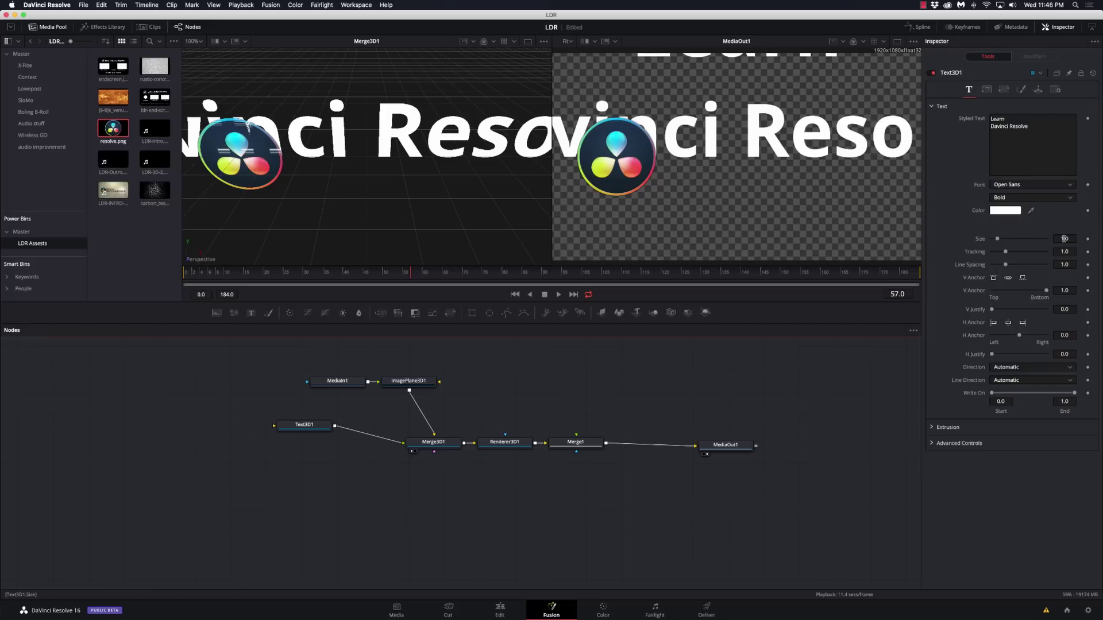
Left-anchor the text, tighten line spacing to 0.63, and move it beside the logo
mouse_move(1065, 239)
mouse_down()
mouse_move(999, 239)
mouse_move(1057, 239)
mouse_up()
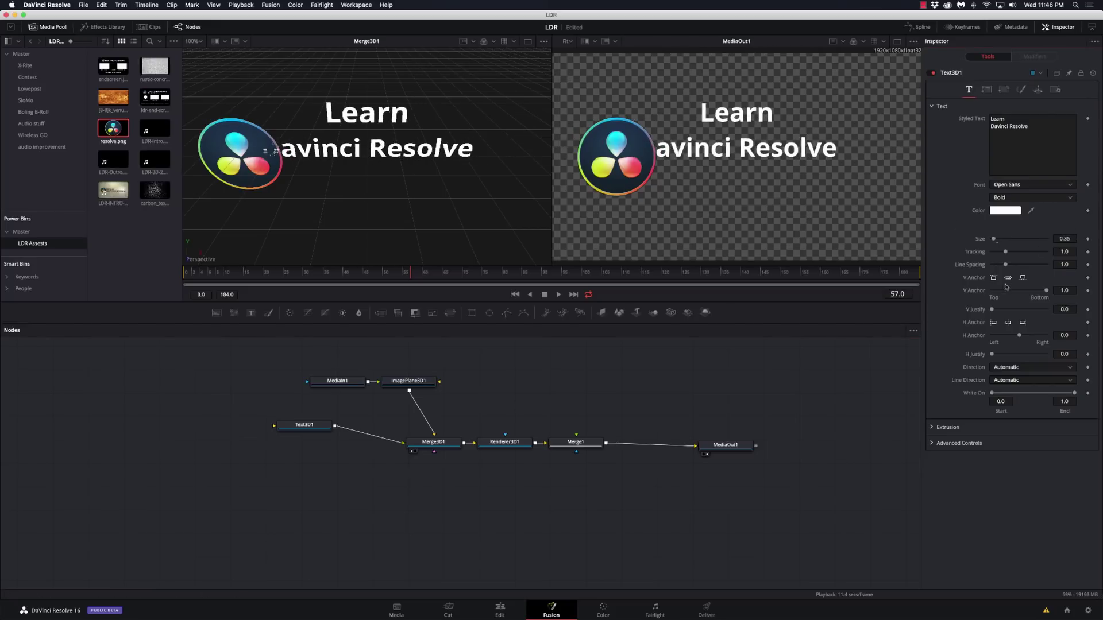
click(992, 323)
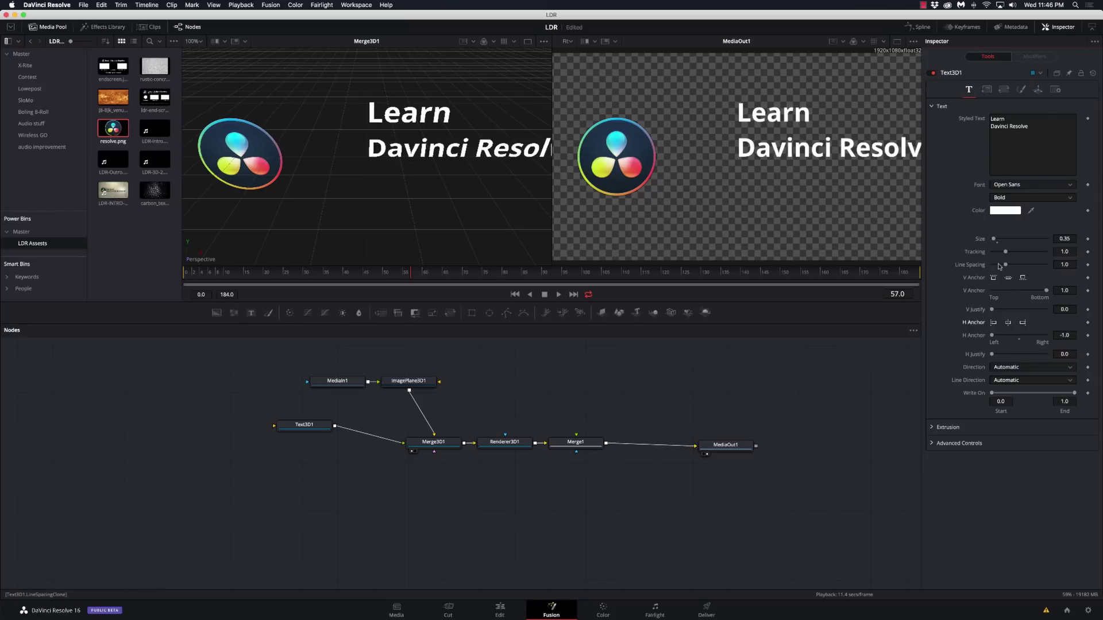
drag(1007, 265, 1001, 265)
click(310, 425)
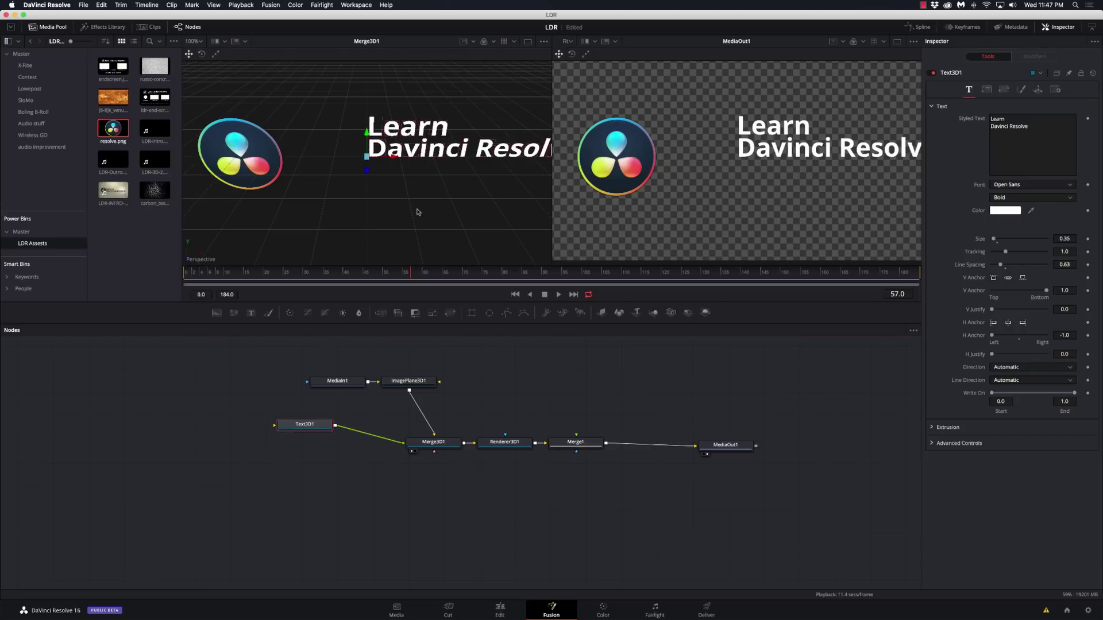
drag(393, 158, 312, 151)
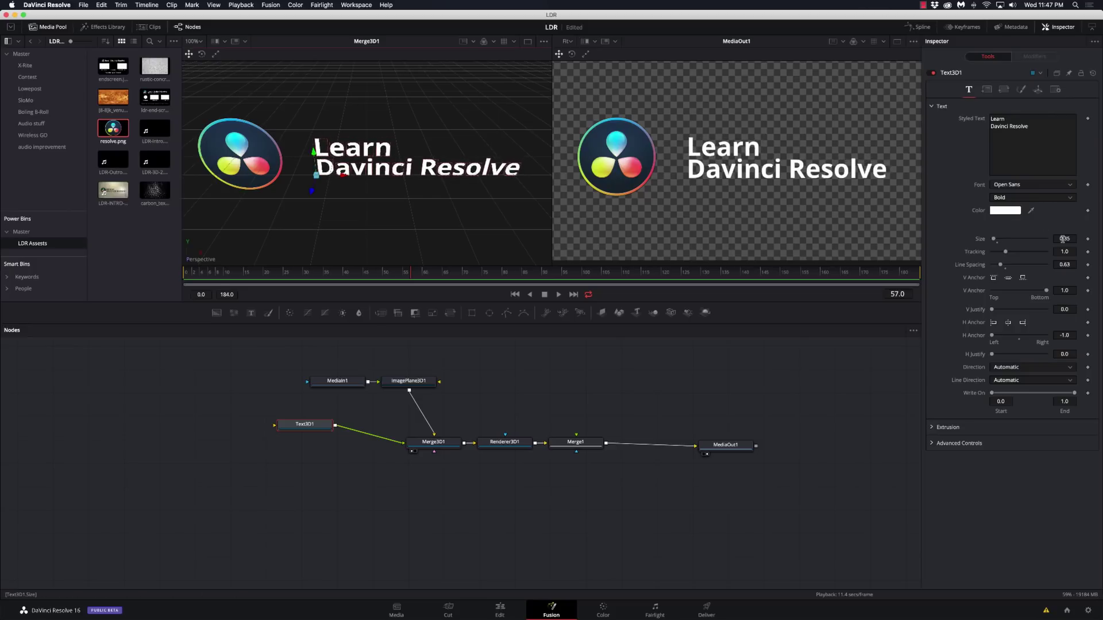
mouse_move(1063, 238)
mouse_down()
mouse_move(1083, 238)
mouse_move(1066, 238)
mouse_up()
drag(345, 177, 319, 178)
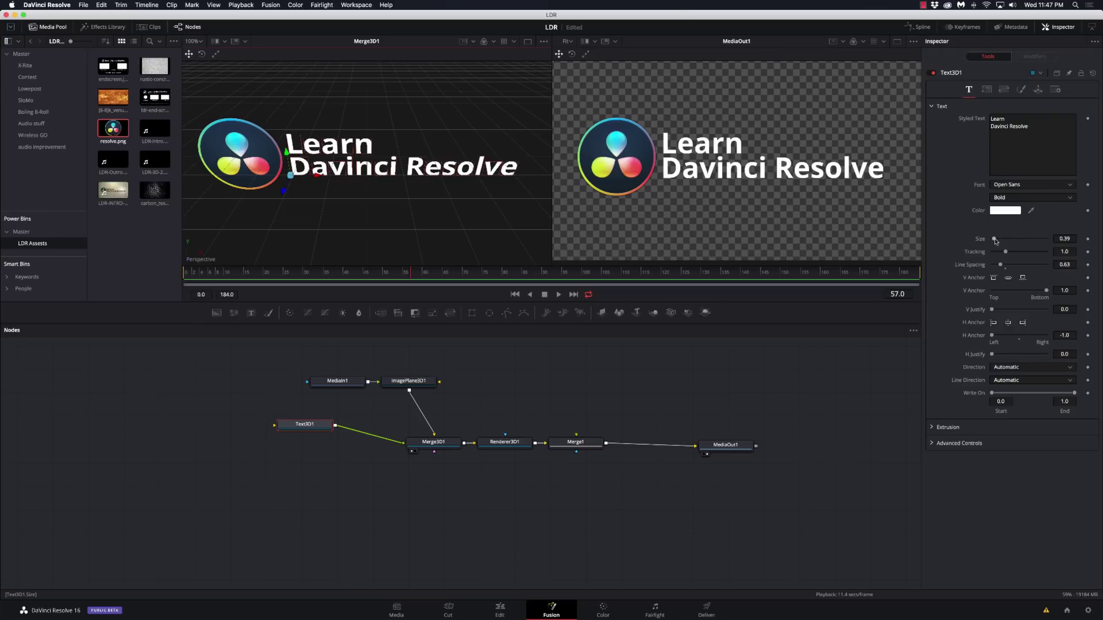
Set the 3D text size to 0.43
drag(995, 240, 1002, 239)
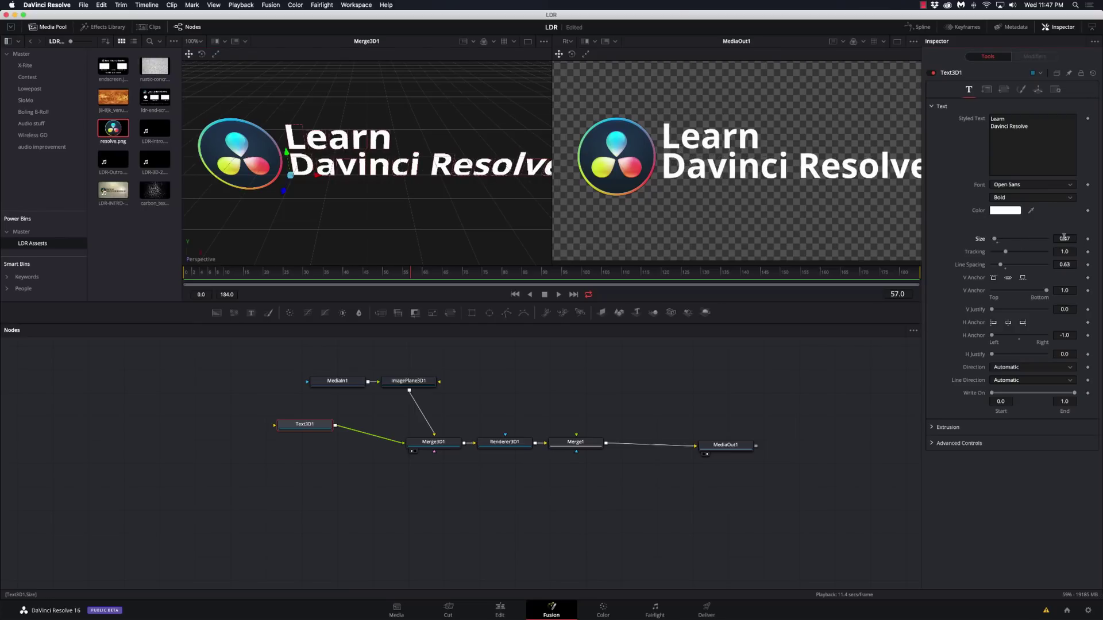
click(1064, 239)
text(0.45)
key(Return)
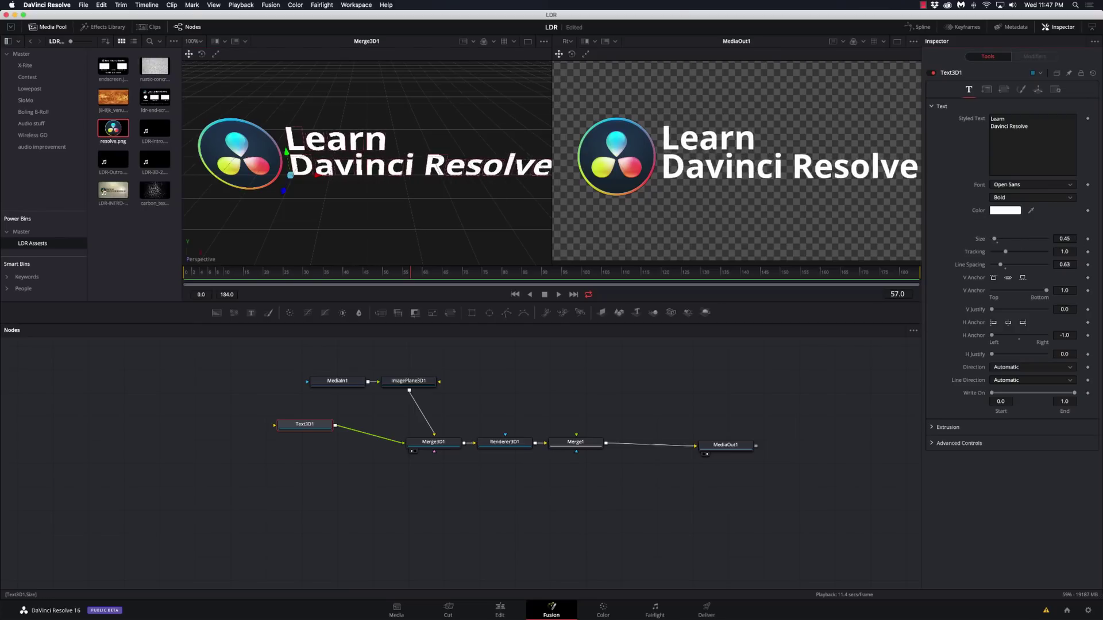
text(0.44)
key(Return)
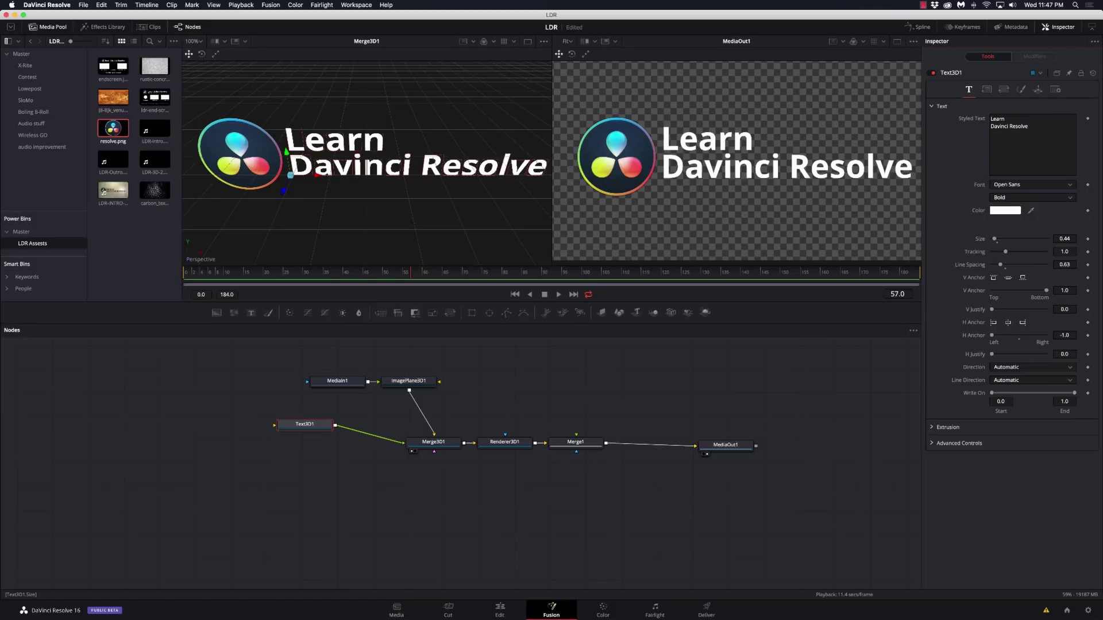
text(0.43)
key(Return)
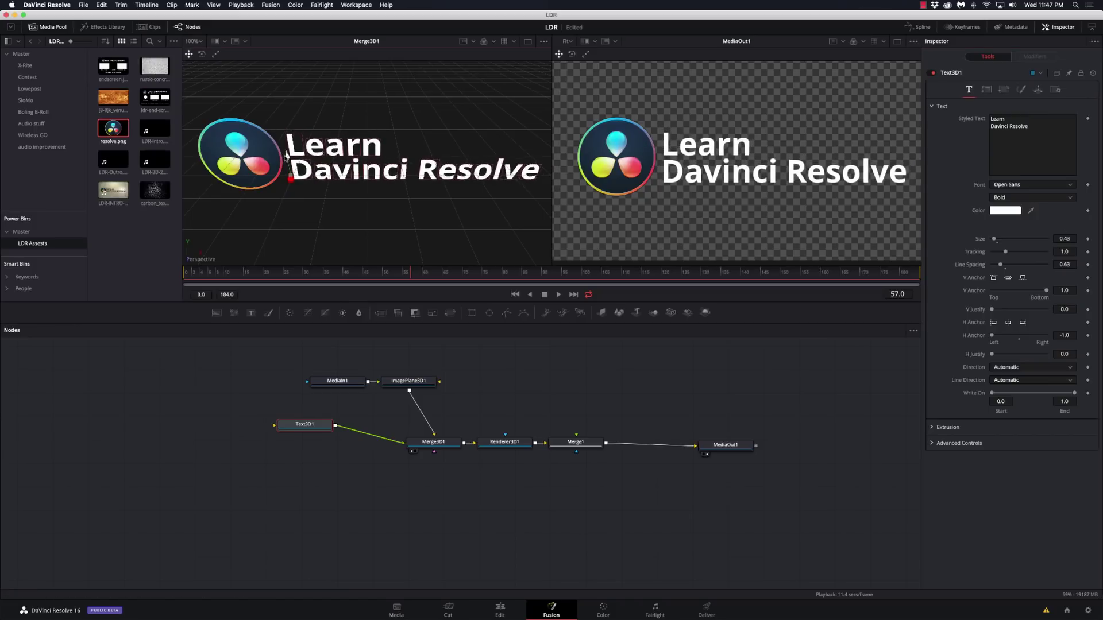
Give the 3D text a shallow extrusion depth and save the project
click(932, 427)
mouse_move(991, 453)
mouse_down()
mouse_move(1015, 453)
mouse_move(1004, 454)
mouse_up()
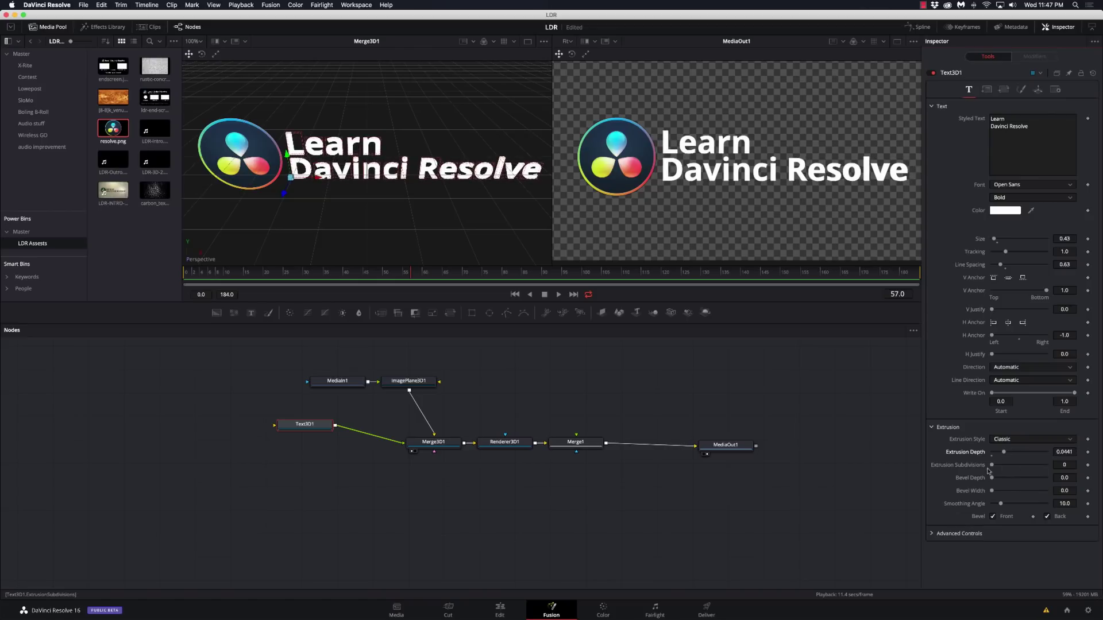
key(super+s)
Make the text material light grey with a pure white specular colour
click(1021, 89)
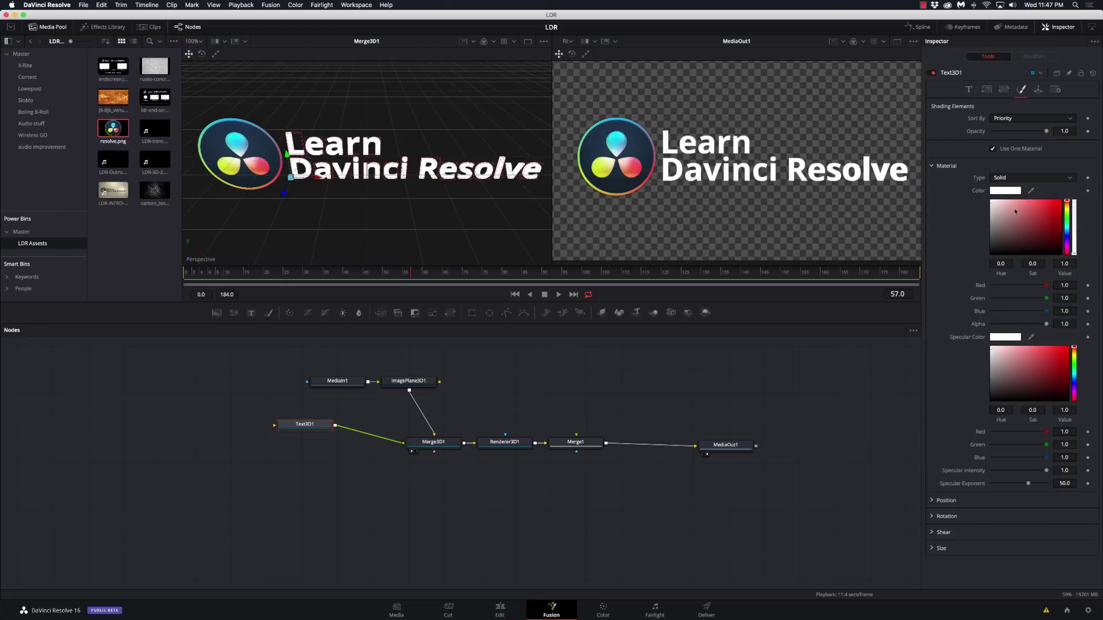
mouse_move(1011, 214)
mouse_down()
mouse_move(998, 225)
mouse_move(990, 215)
mouse_up()
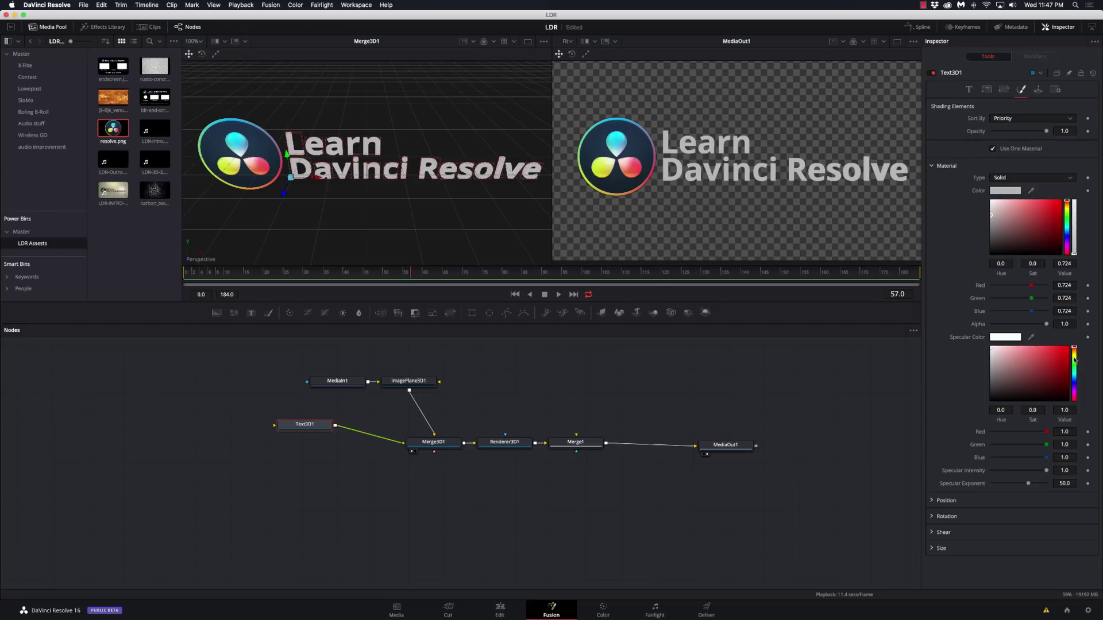
click(1074, 357)
click(1014, 347)
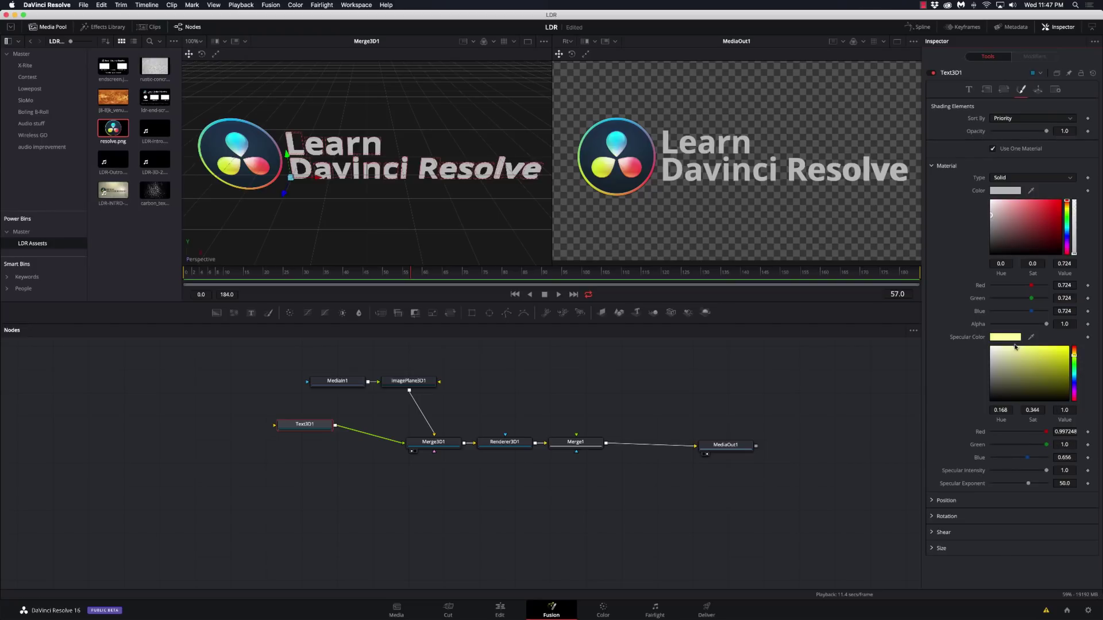
click(1014, 362)
drag(1013, 360, 990, 347)
Box-select all nodes except MediaOut1 and move them up and right
click(409, 415)
drag(613, 502, 275, 370)
drag(368, 397, 491, 375)
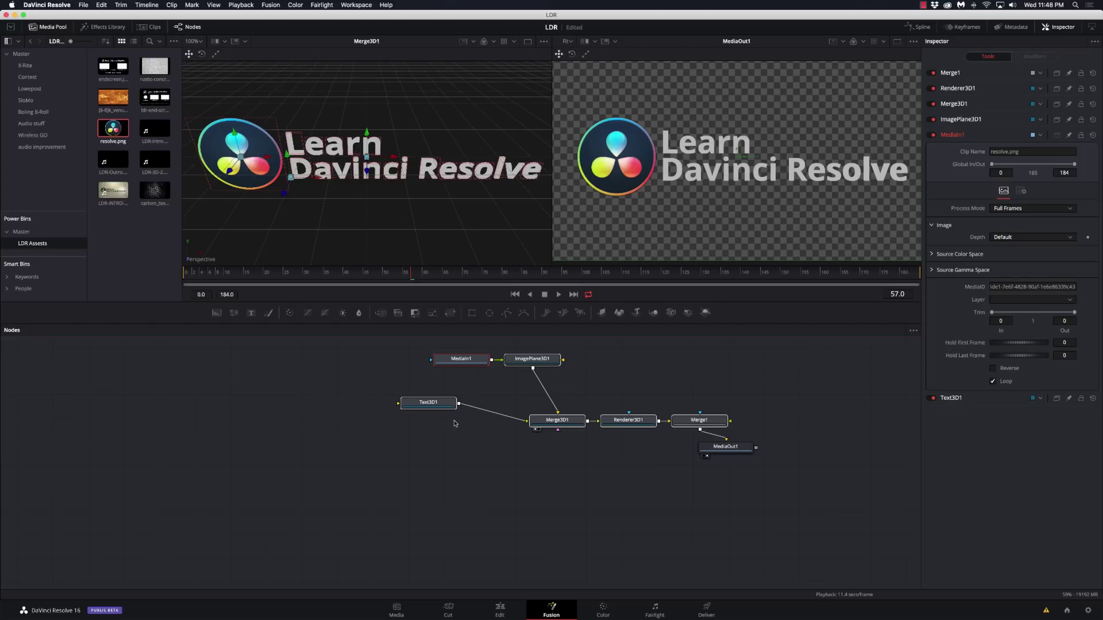
Add the carbon texture through a new Image Plane 3D wired into Merge3D1
drag(442, 407, 414, 410)
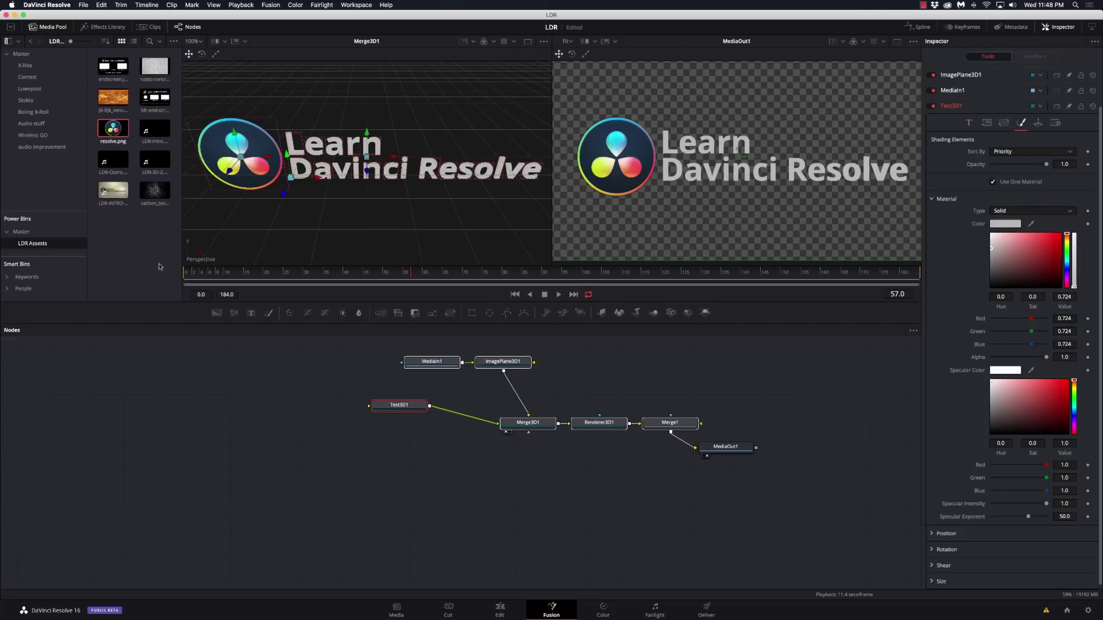
drag(154, 196, 600, 364)
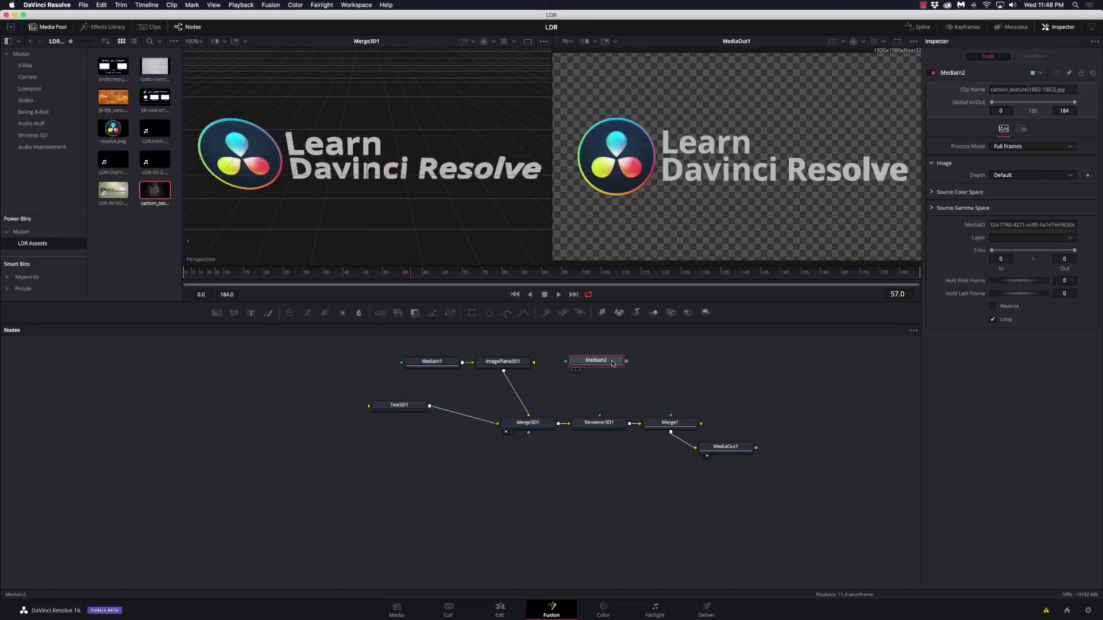
key(shift+space)
text(ima)
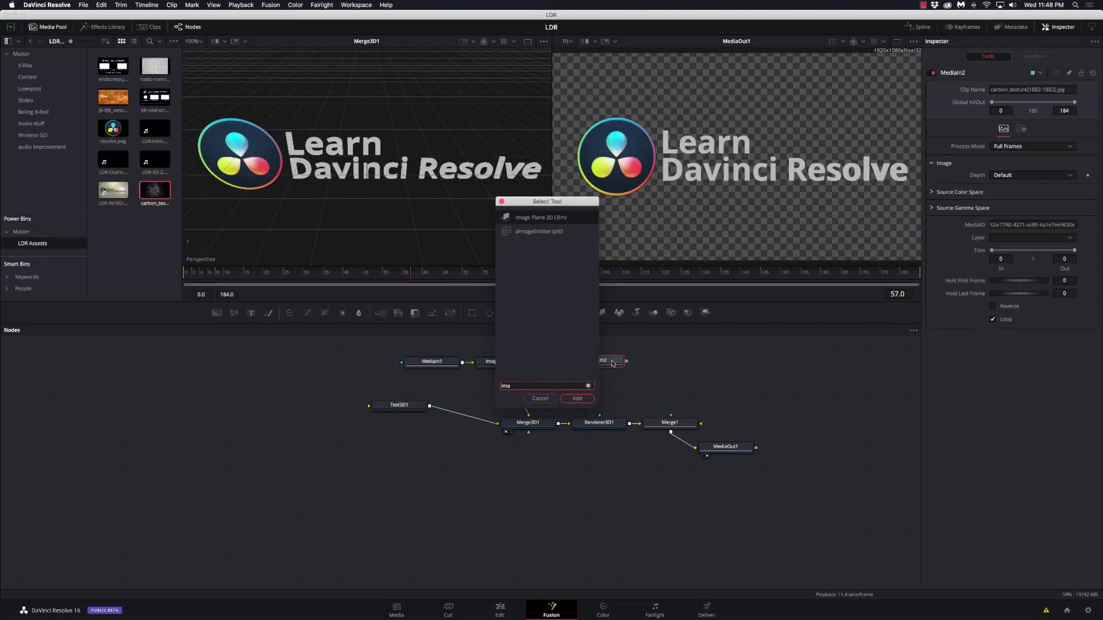
key(Return)
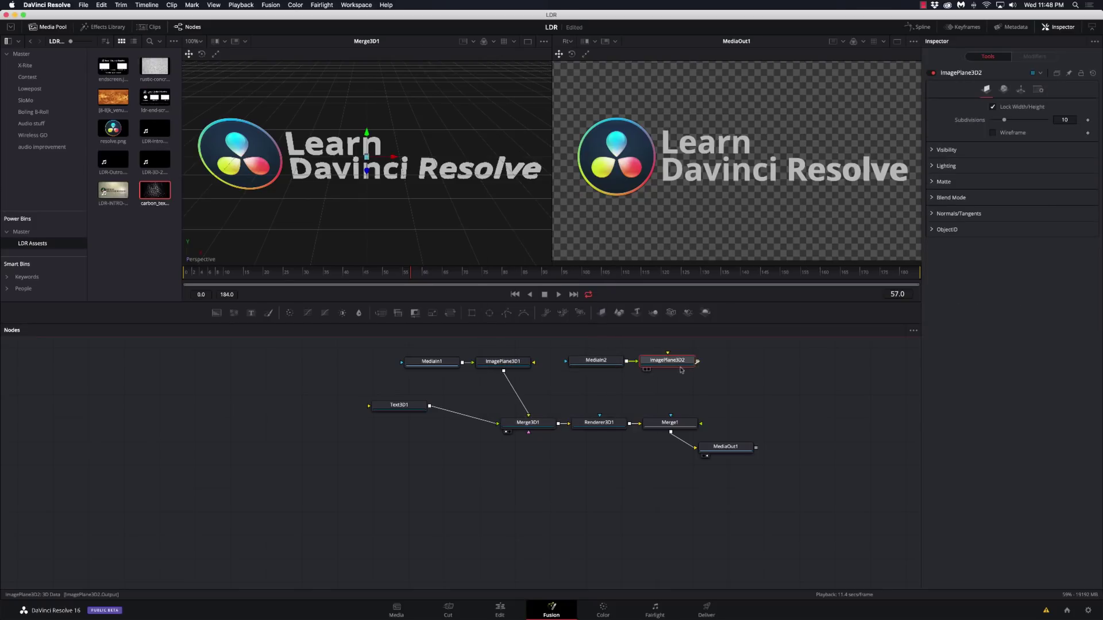
drag(698, 363, 545, 424)
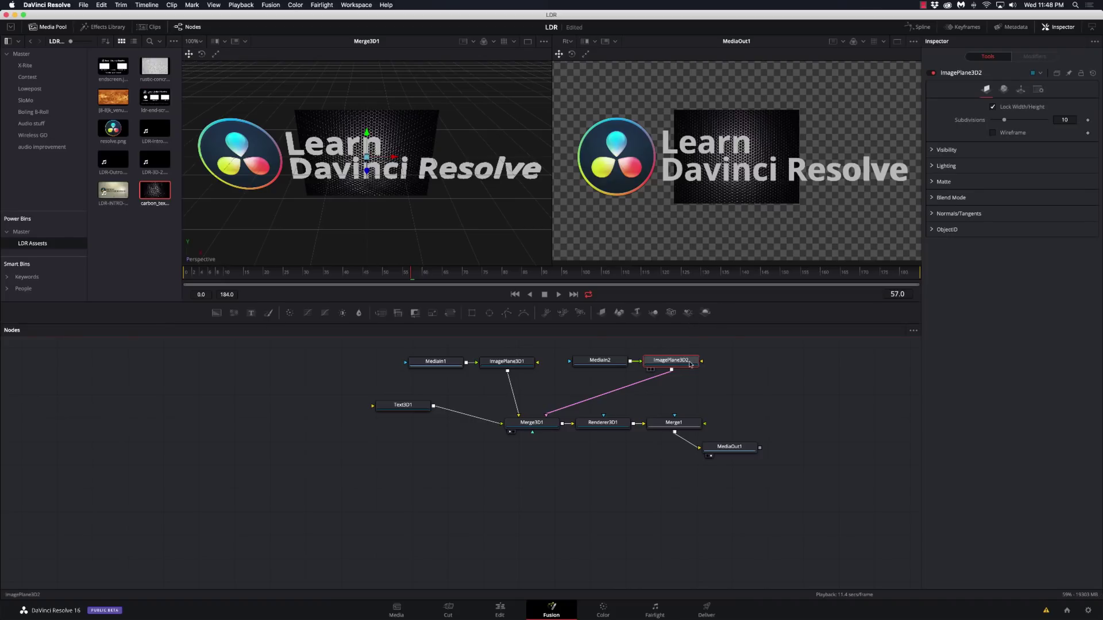
Scale the carbon texture plane to 3.347 and push it back to Z -0.2408
click(1020, 89)
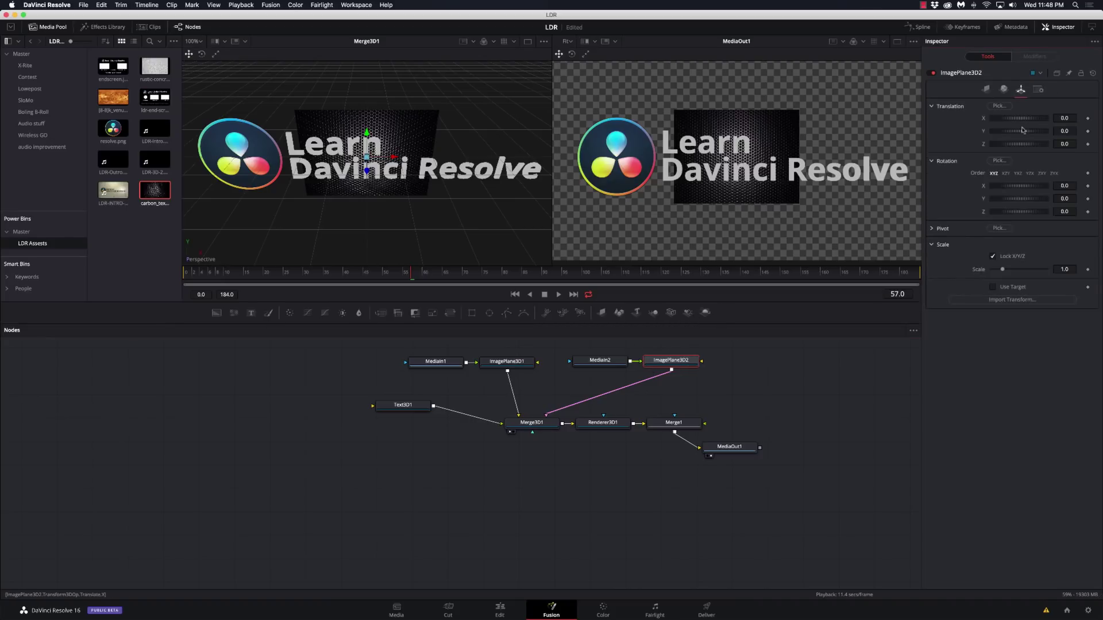
drag(1003, 270, 1026, 270)
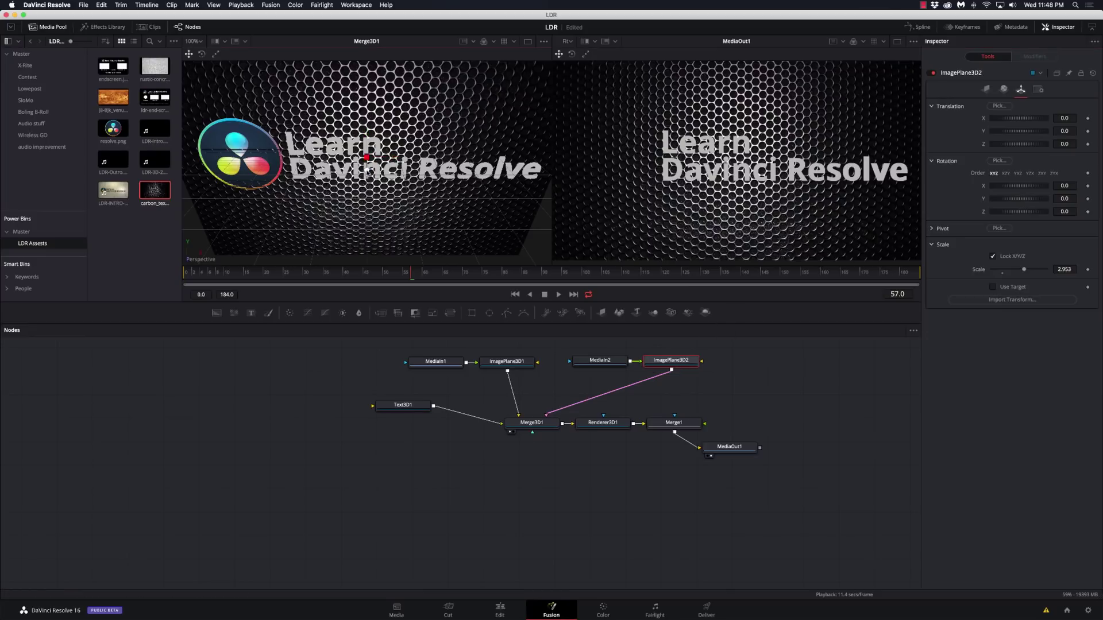
drag(366, 171, 367, 138)
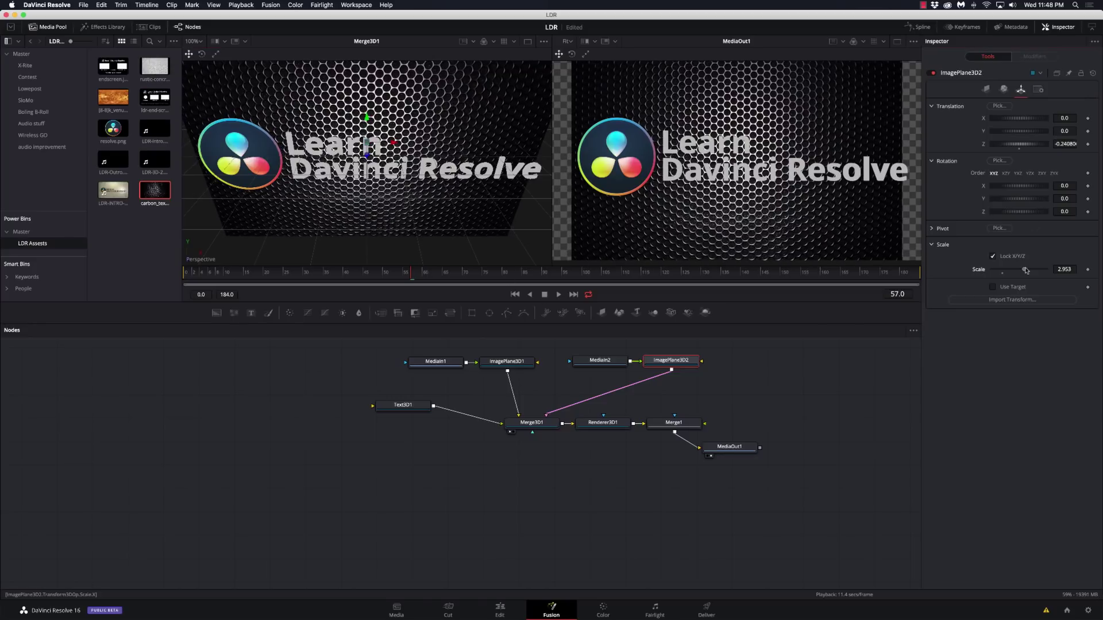
drag(1026, 270, 1029, 269)
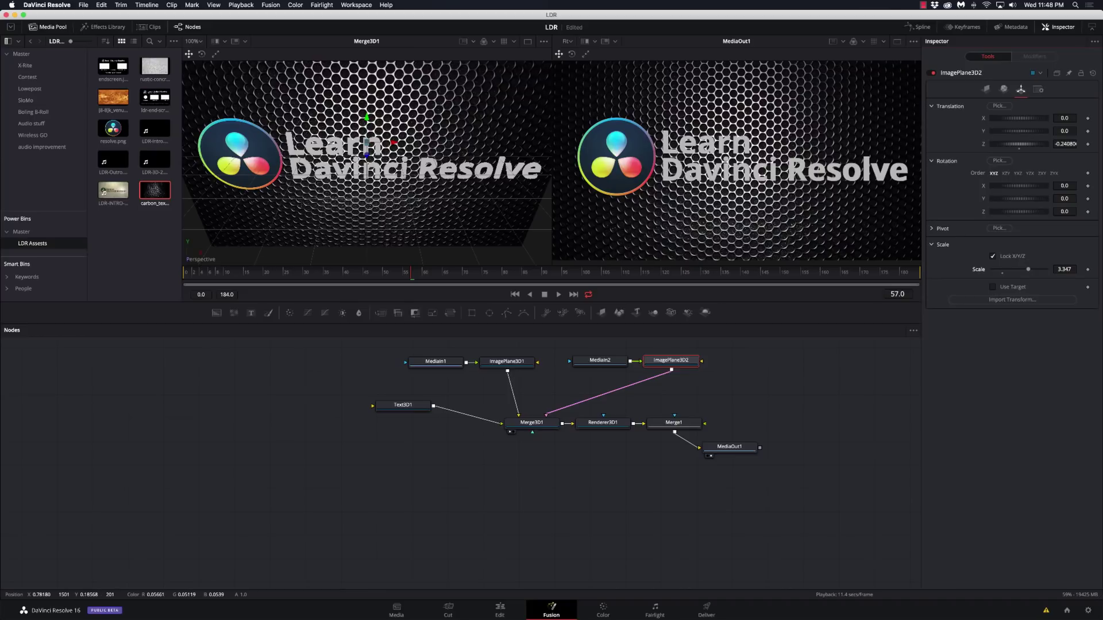
Set the texture plane's diffuse colour to muted blue (R 0.188, G 0.276, B 0.386)
click(1003, 89)
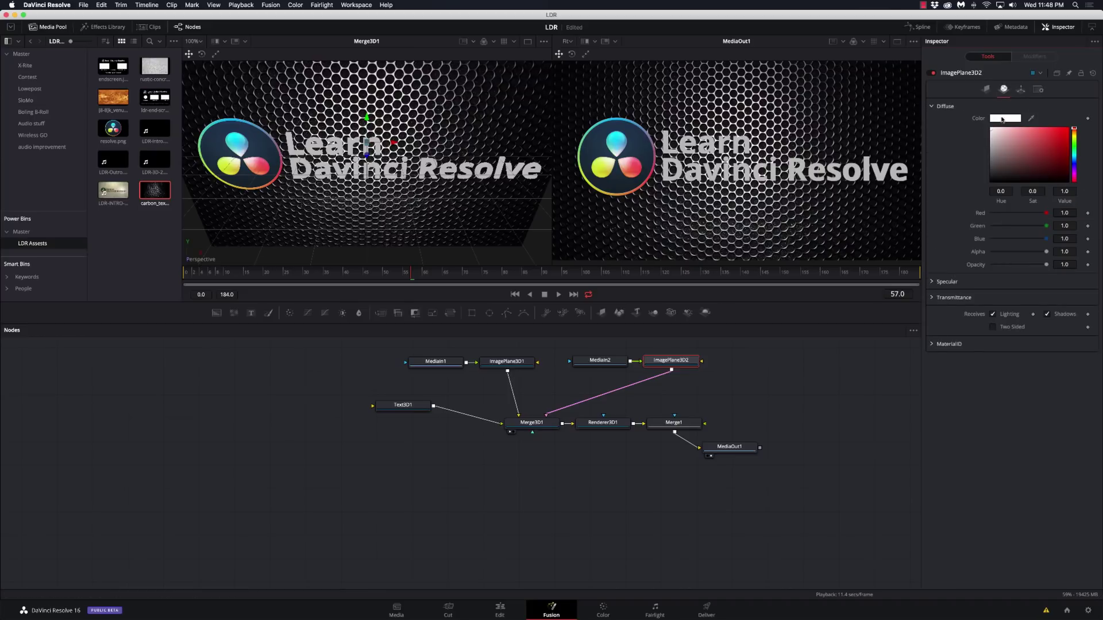
drag(1002, 151, 1033, 161)
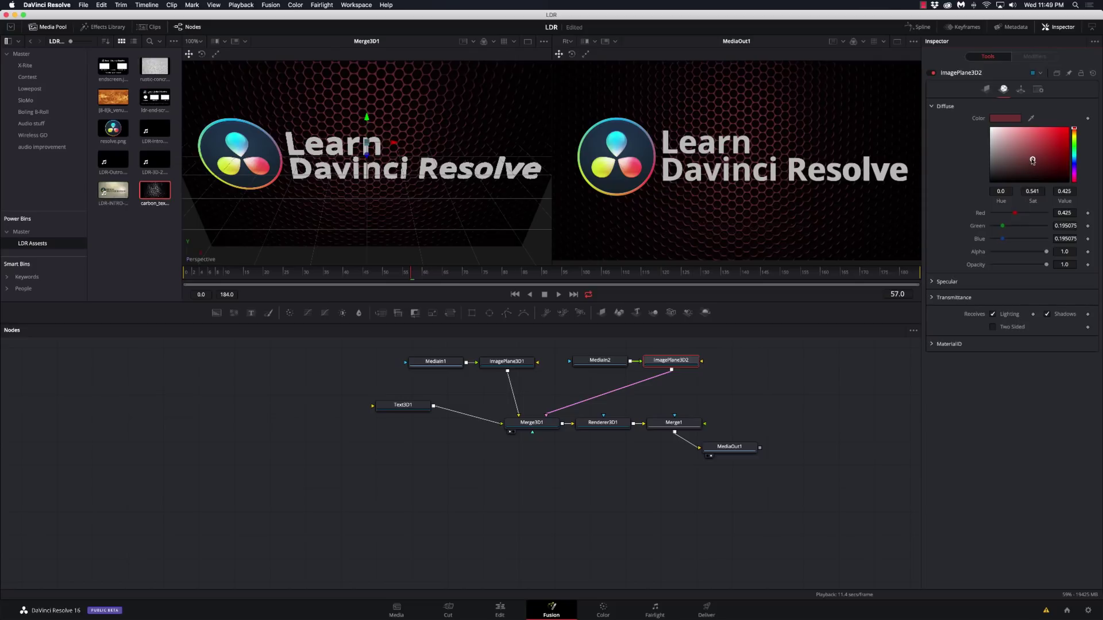
click(1073, 165)
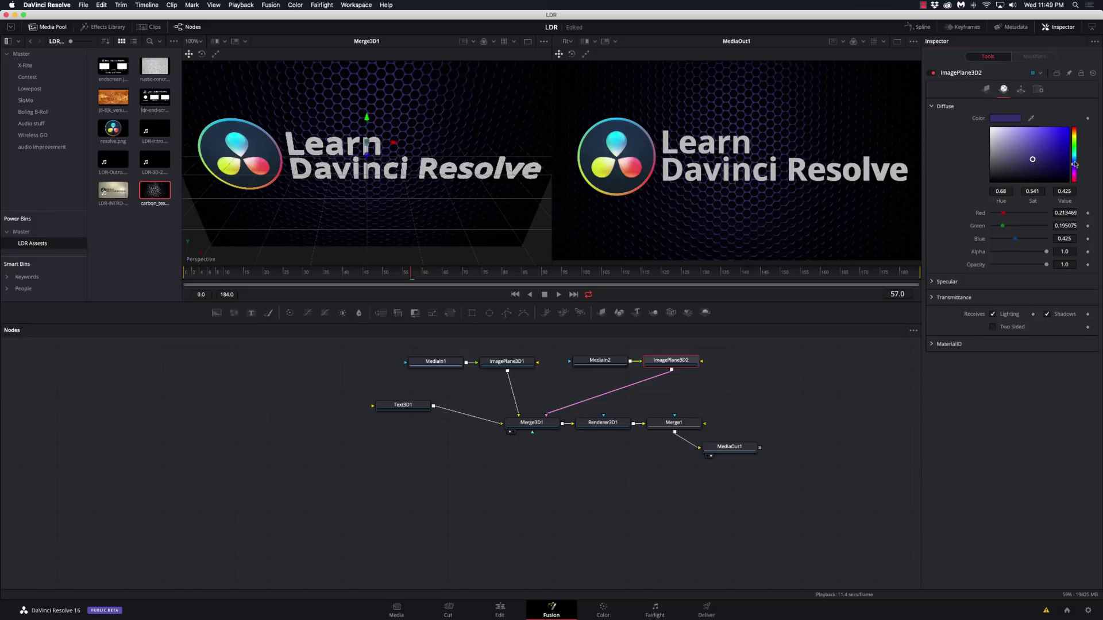
mouse_move(1074, 165)
mouse_down()
mouse_move(1073, 143)
mouse_move(1073, 163)
mouse_move(1030, 162)
mouse_up()
click(1054, 166)
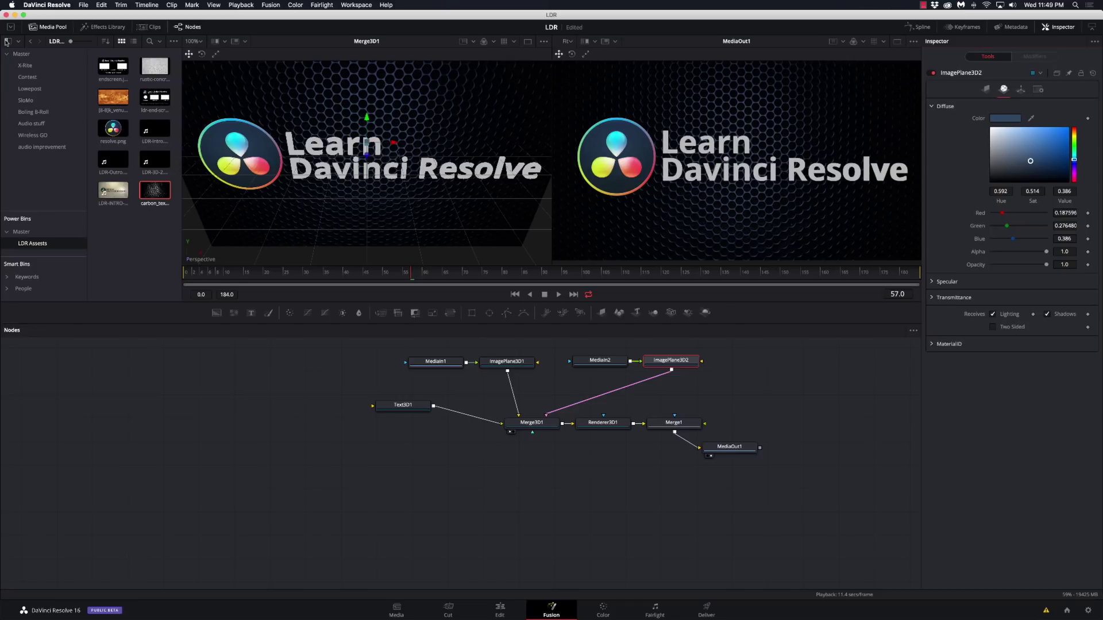
Add the Smokestack template from Templates > Particles and drag its nodes down-left
click(91, 30)
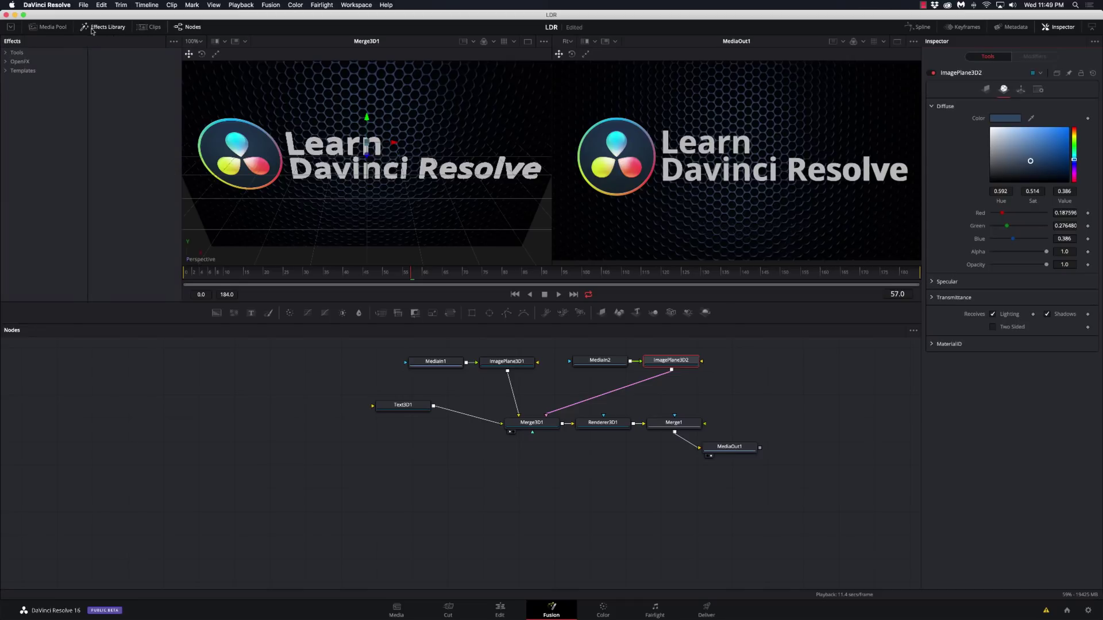
click(6, 72)
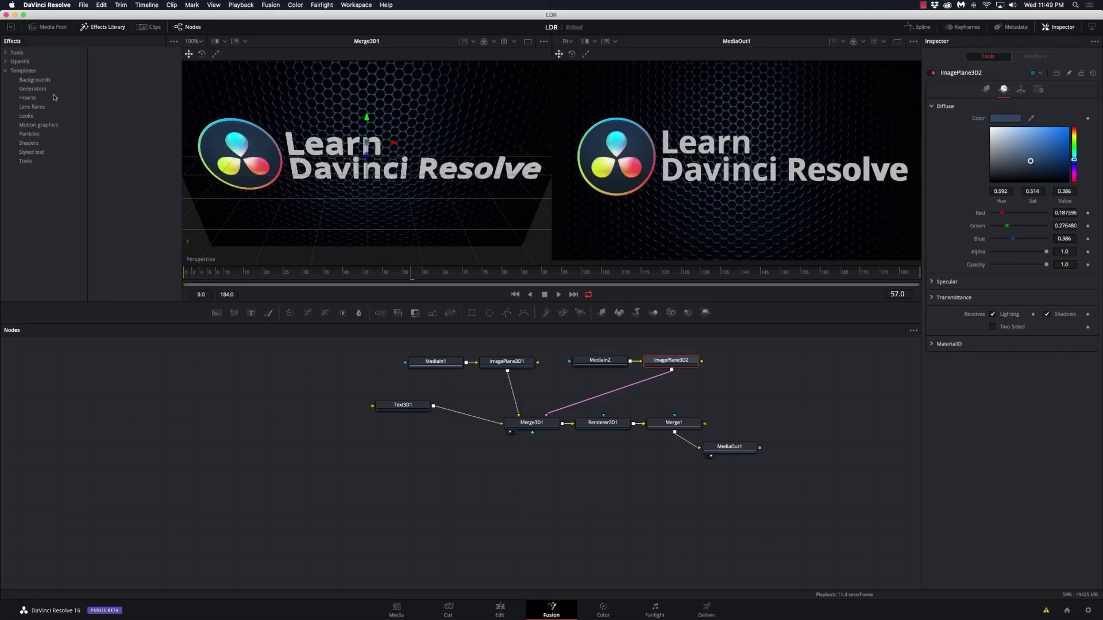
click(29, 134)
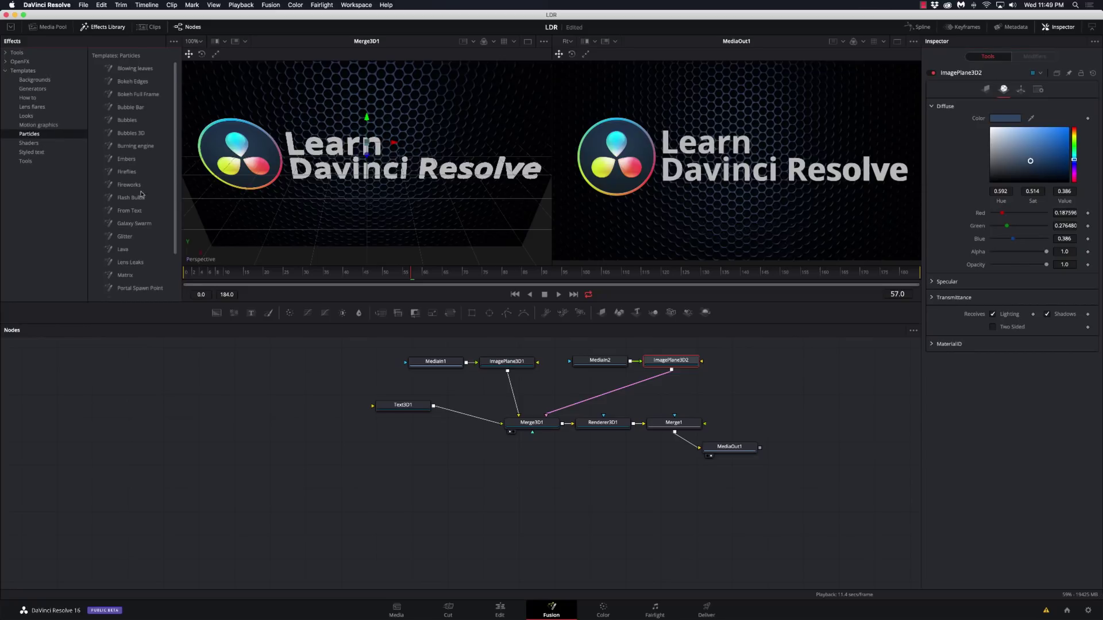
scroll(141, 201, down, 3)
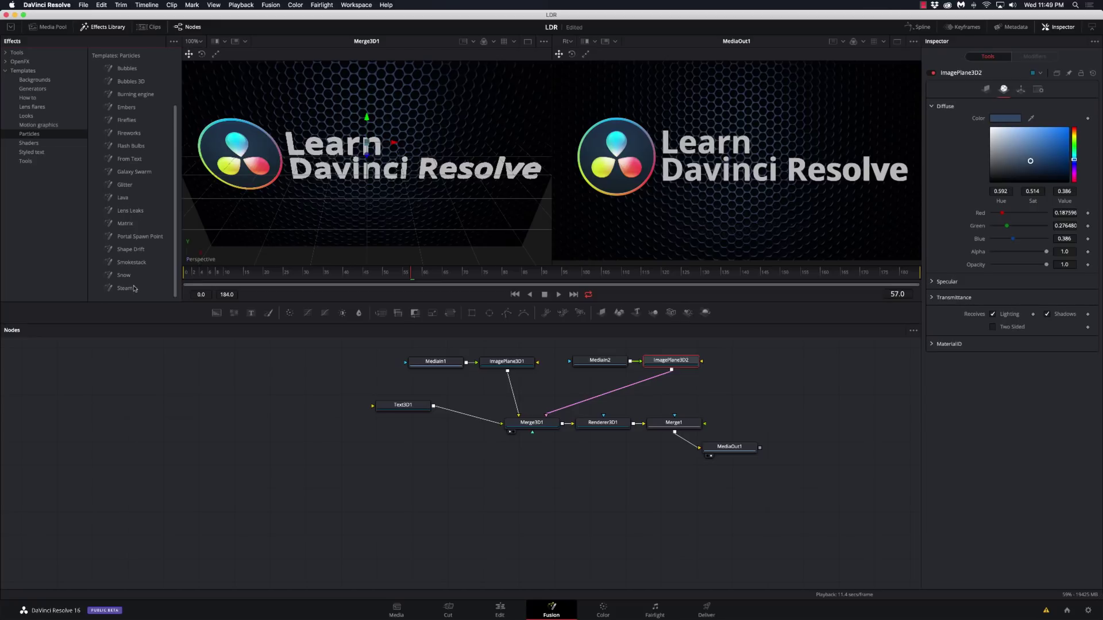
double_click(132, 264)
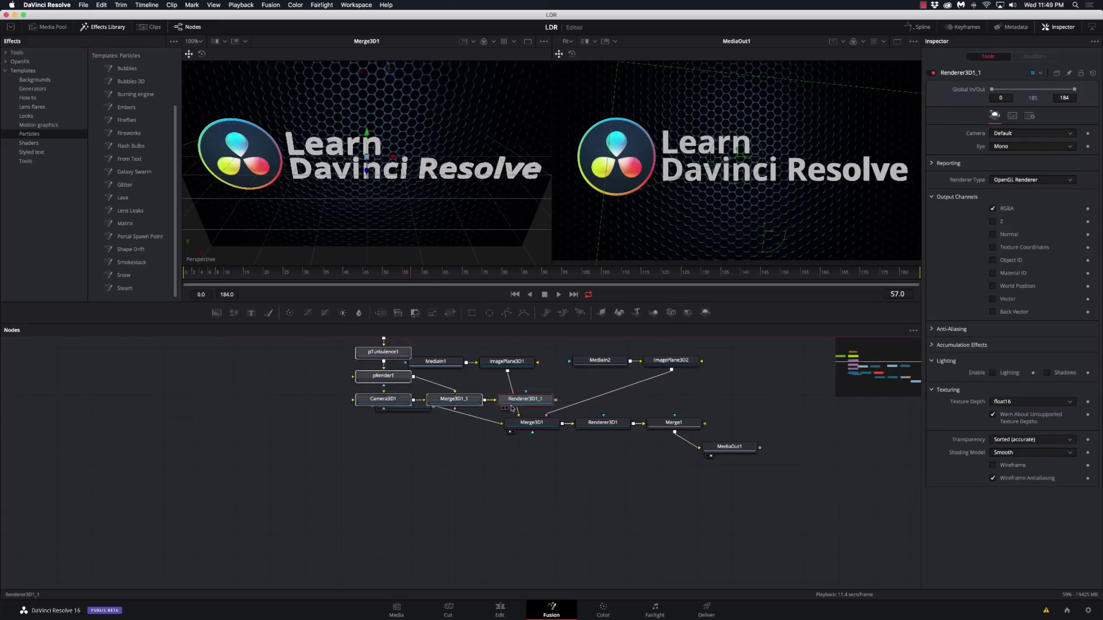
drag(499, 412, 319, 497)
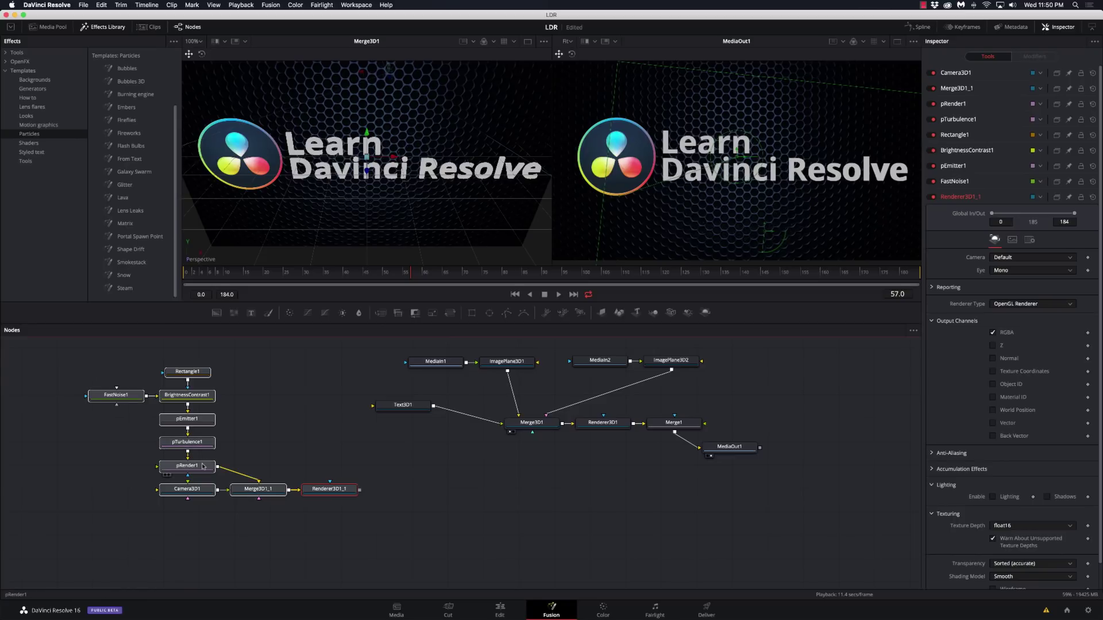
Rearrange the smoke nodes and connect Renderer3D1_1's output into Merge1
mouse_move(172, 489)
mouse_down()
mouse_move(167, 501)
mouse_move(168, 476)
mouse_up()
click(251, 507)
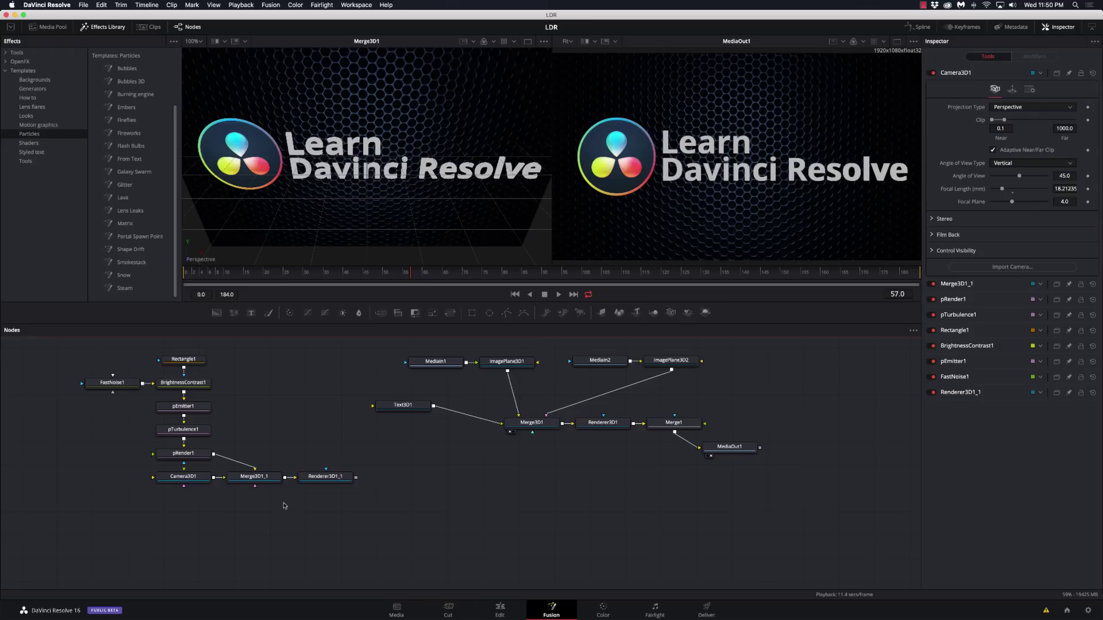
drag(165, 478, 162, 494)
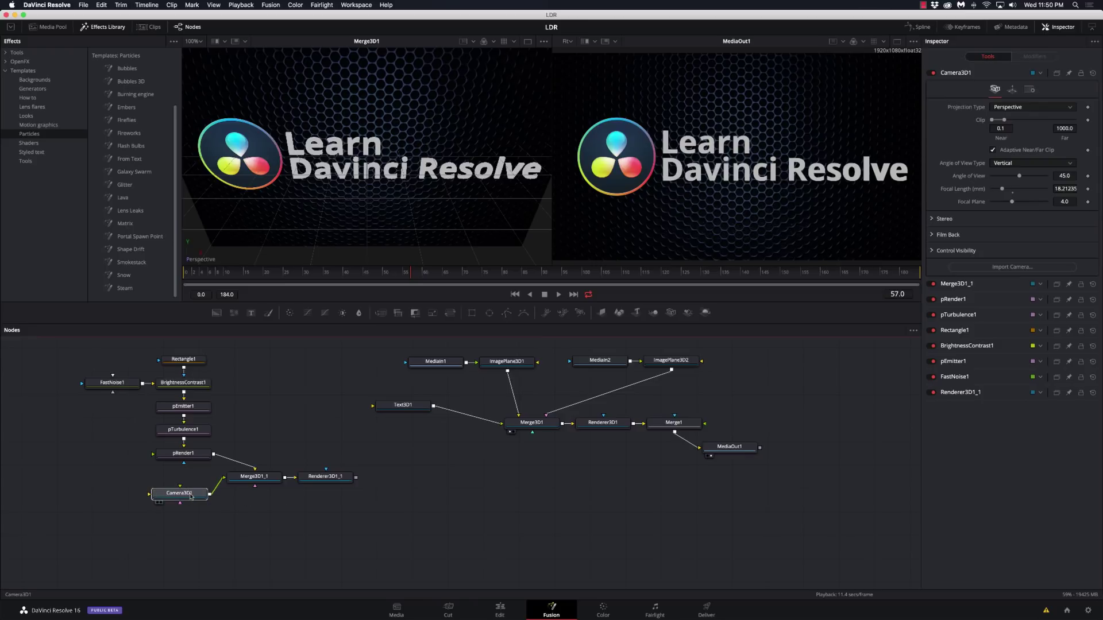
drag(317, 476, 661, 430)
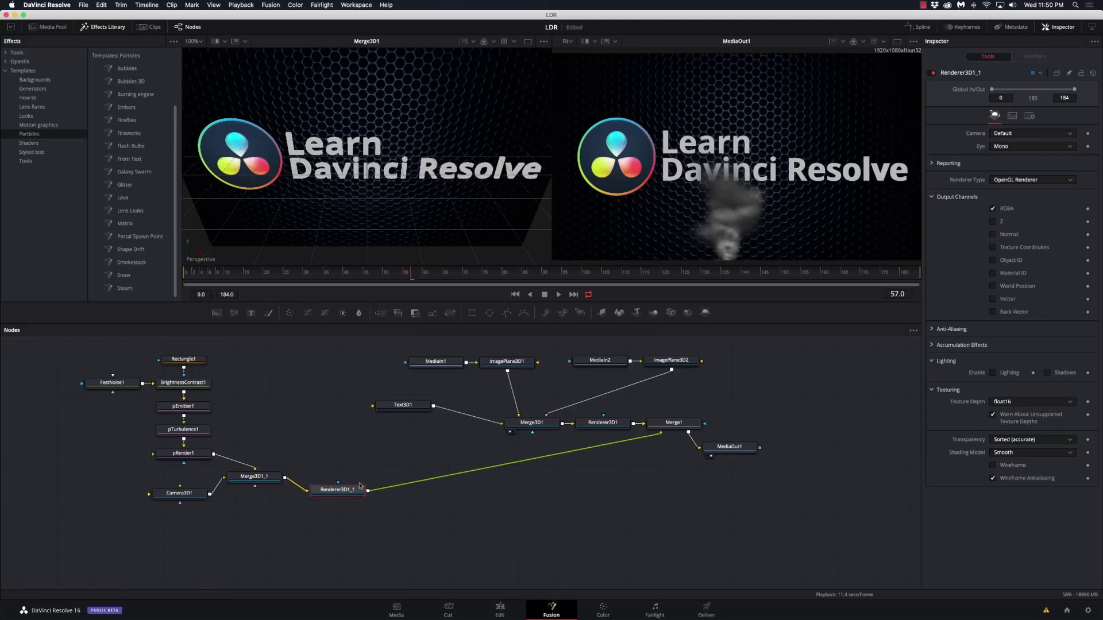
Select pEmitter1 and drag its gizmo down so the smoke starts at the frame's bottom edge
click(189, 410)
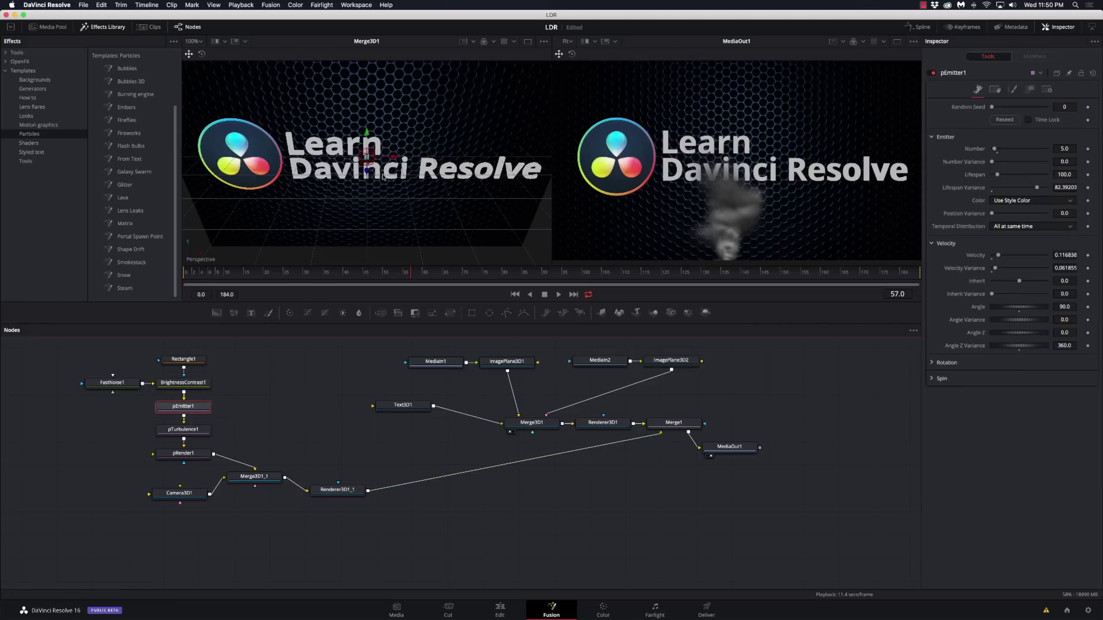
drag(411, 234, 340, 217)
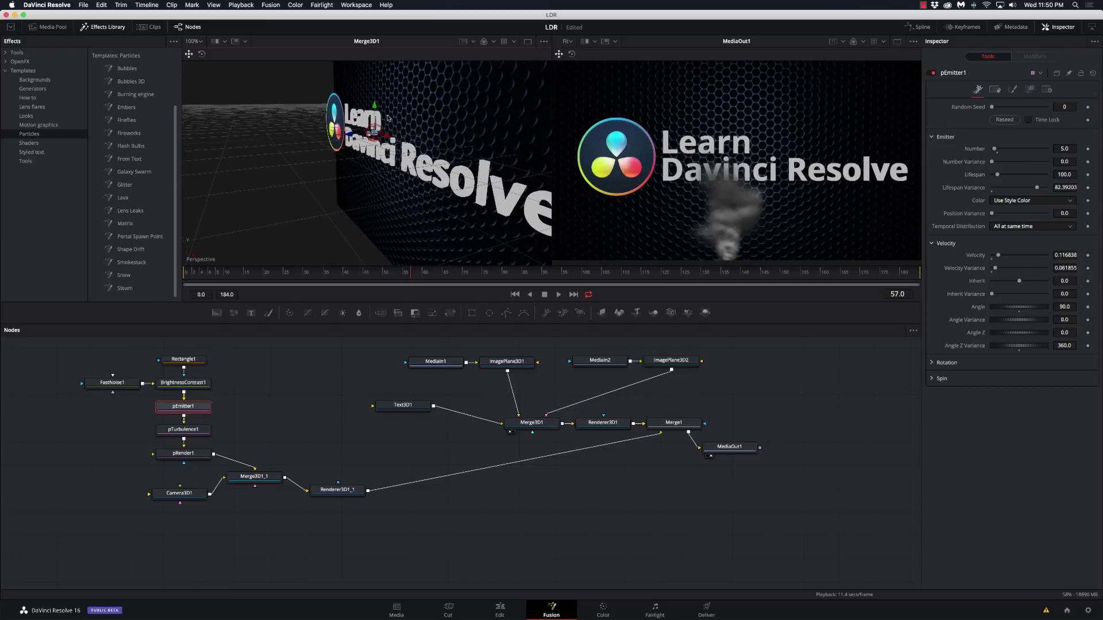
drag(374, 112, 374, 176)
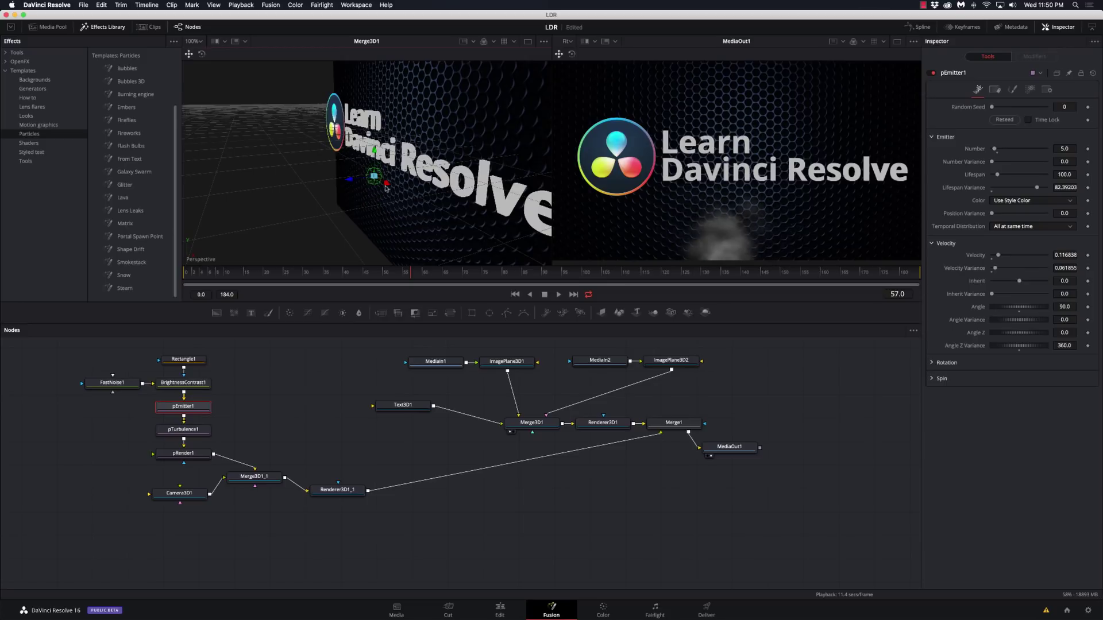
drag(378, 220, 413, 218)
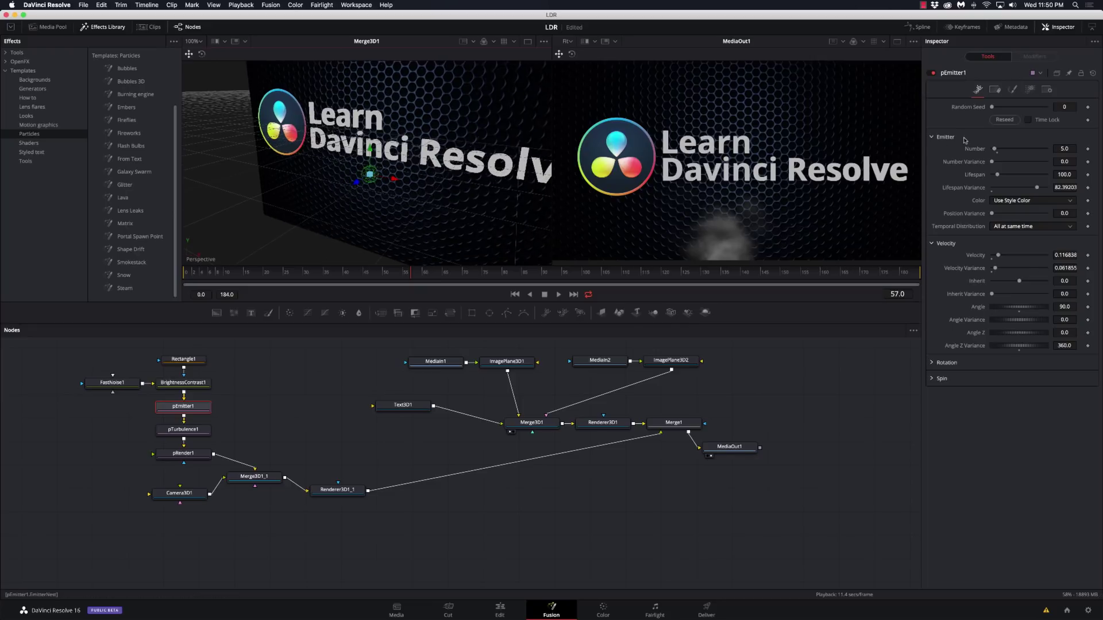
Set pEmitter1's Region to Cube and nudge its Y Offset to 0.0299
click(1014, 90)
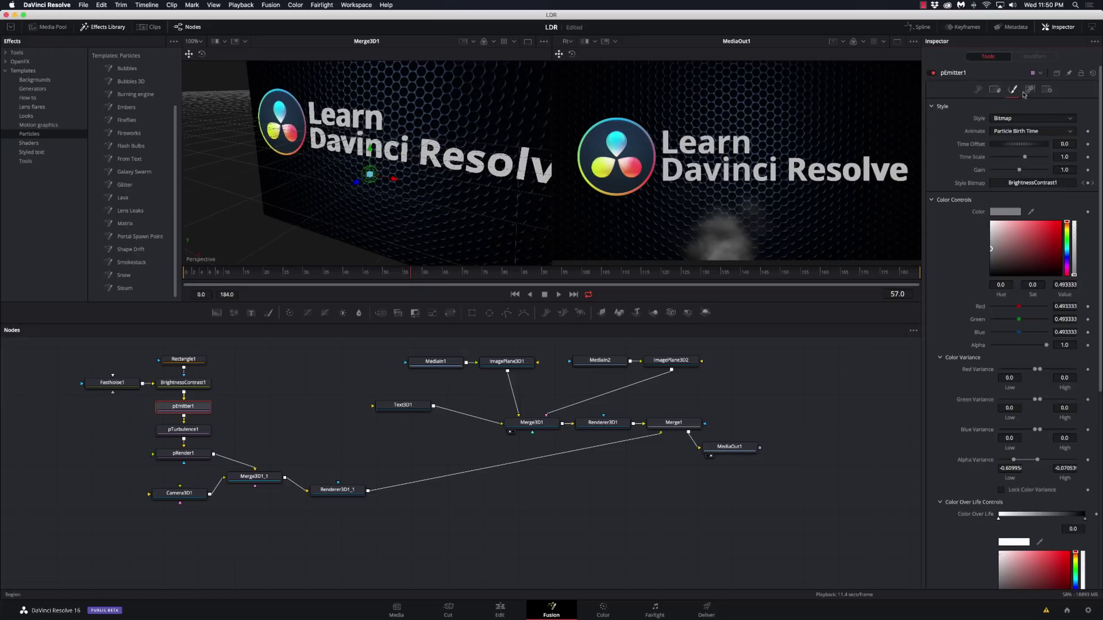
click(1028, 91)
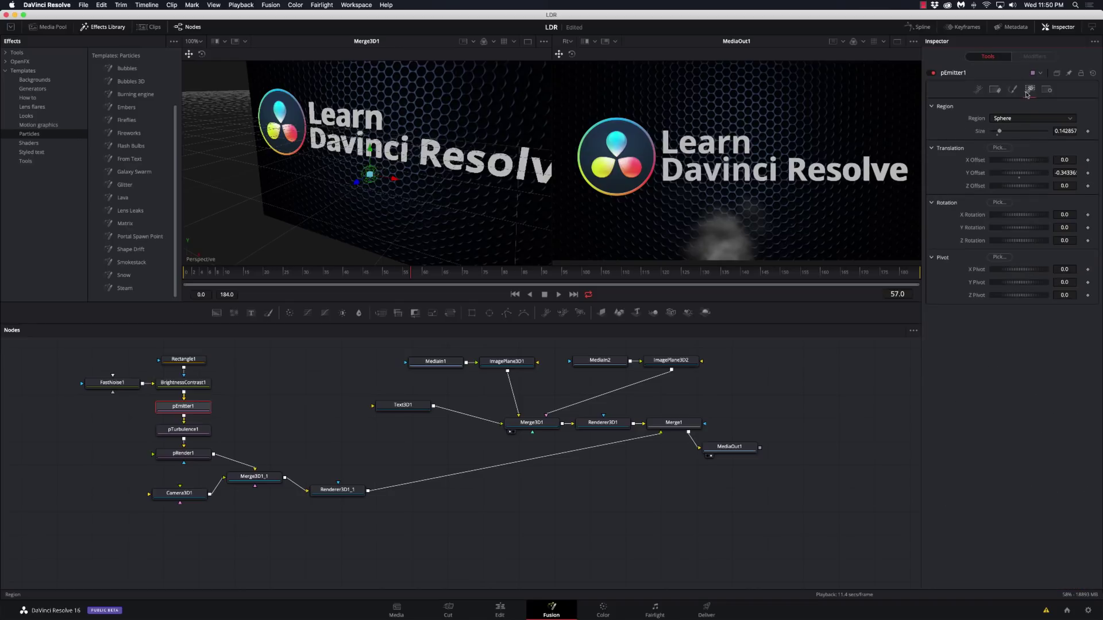
click(1015, 120)
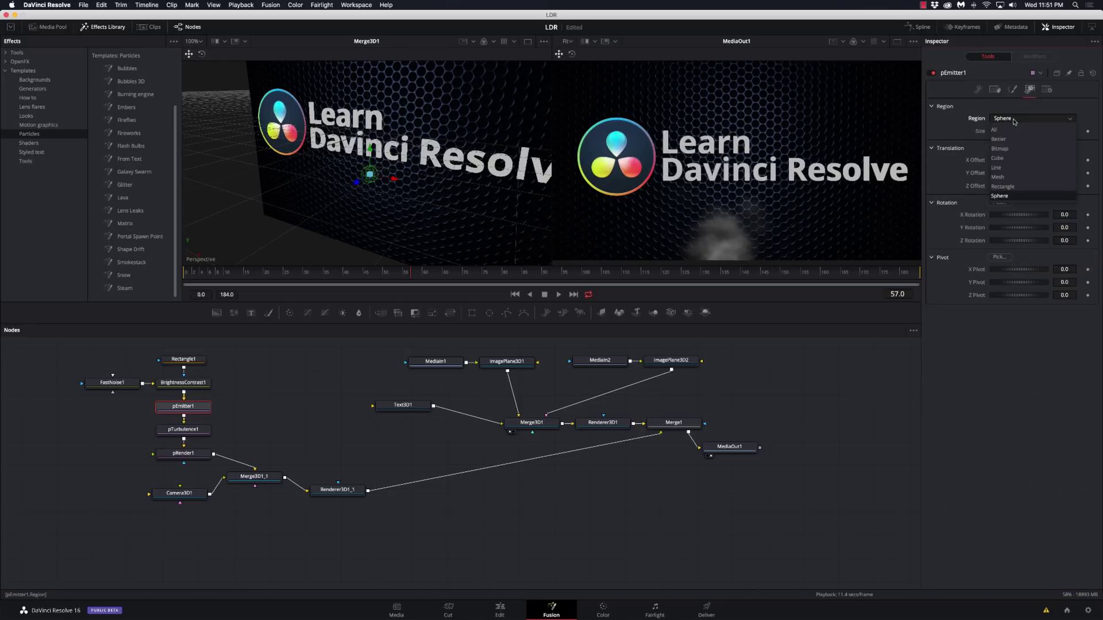
click(997, 158)
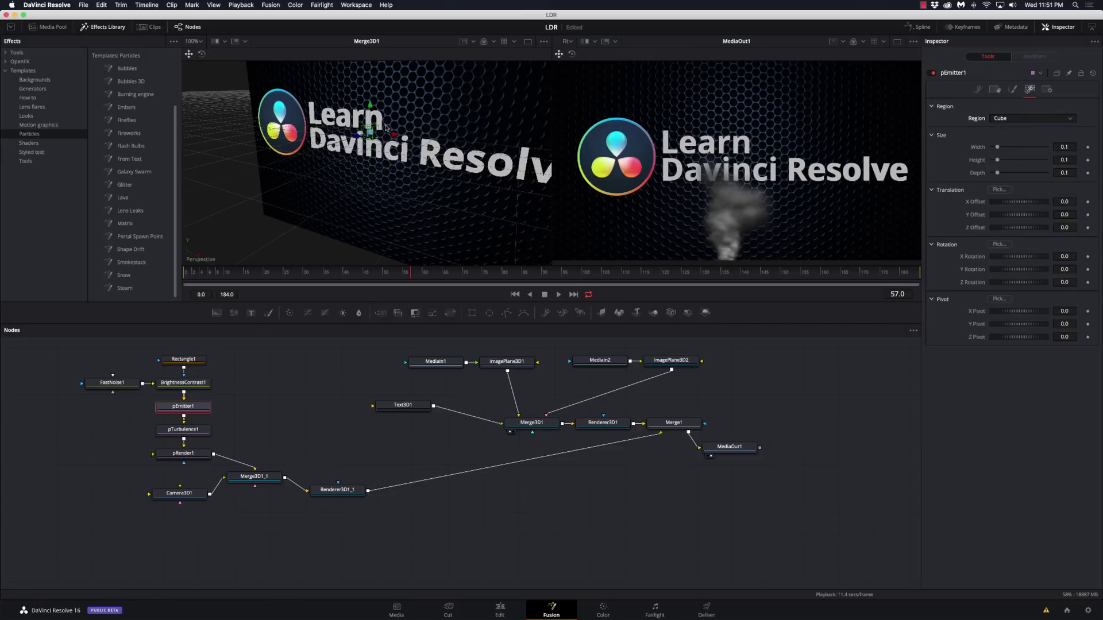
mouse_move(370, 104)
mouse_down()
mouse_move(370, 88)
mouse_move(369, 100)
mouse_up()
Widen the emitter's cube region to a width of 3.0
drag(384, 190, 414, 192)
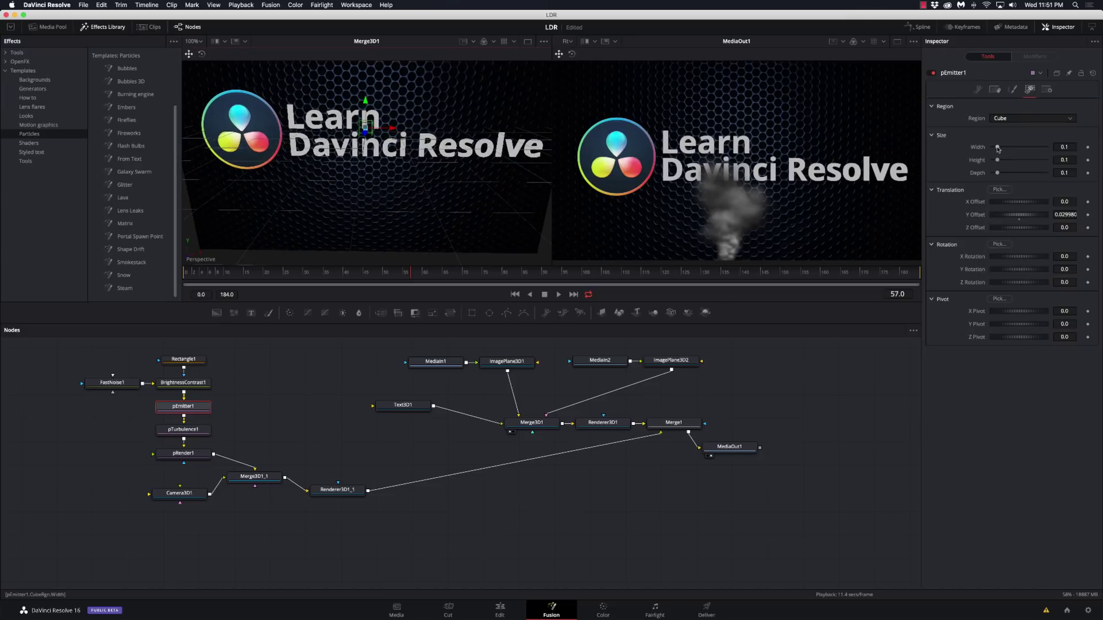
drag(997, 147, 1045, 147)
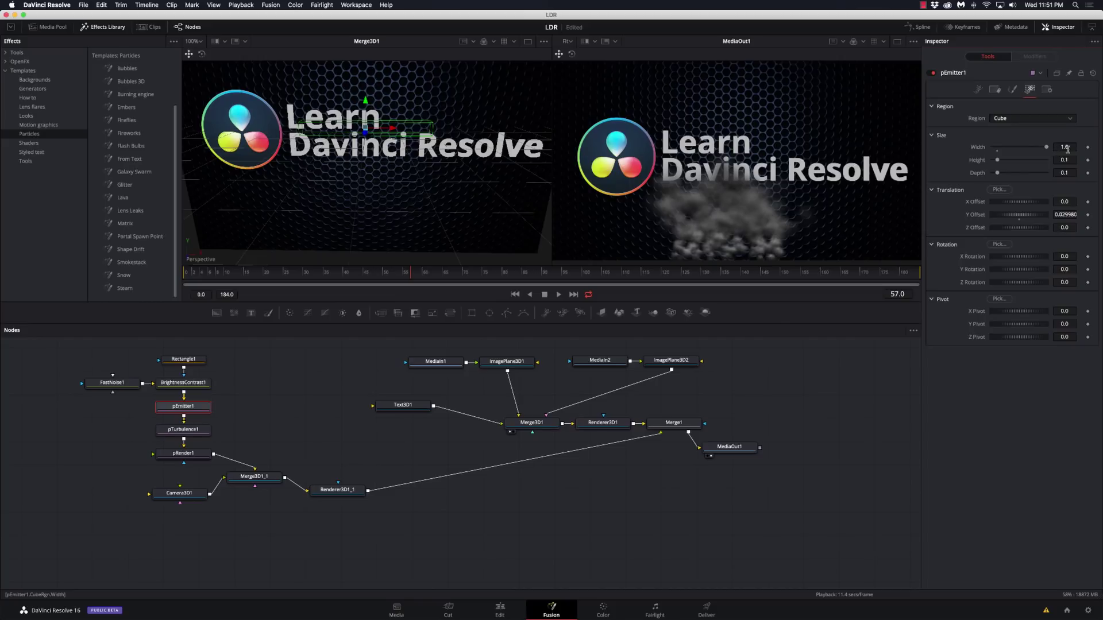
click(1066, 148)
text(3)
key(Tab)
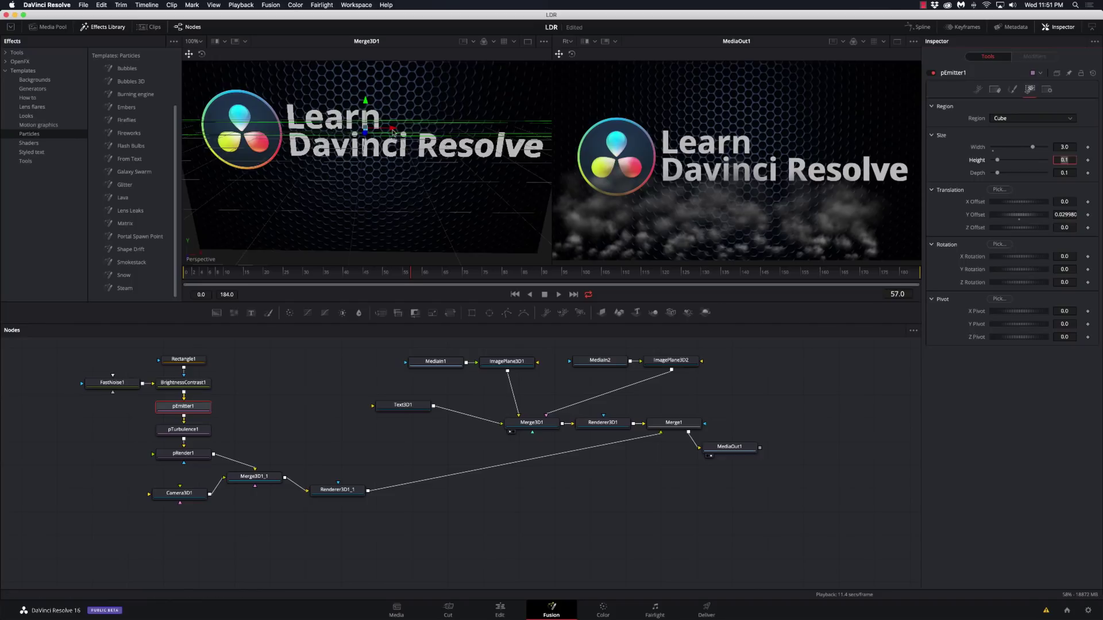
Shift the emitter left to X offset -0.1747 and widen the region to 3.5
drag(392, 131, 369, 131)
click(1058, 147)
key(Tab)
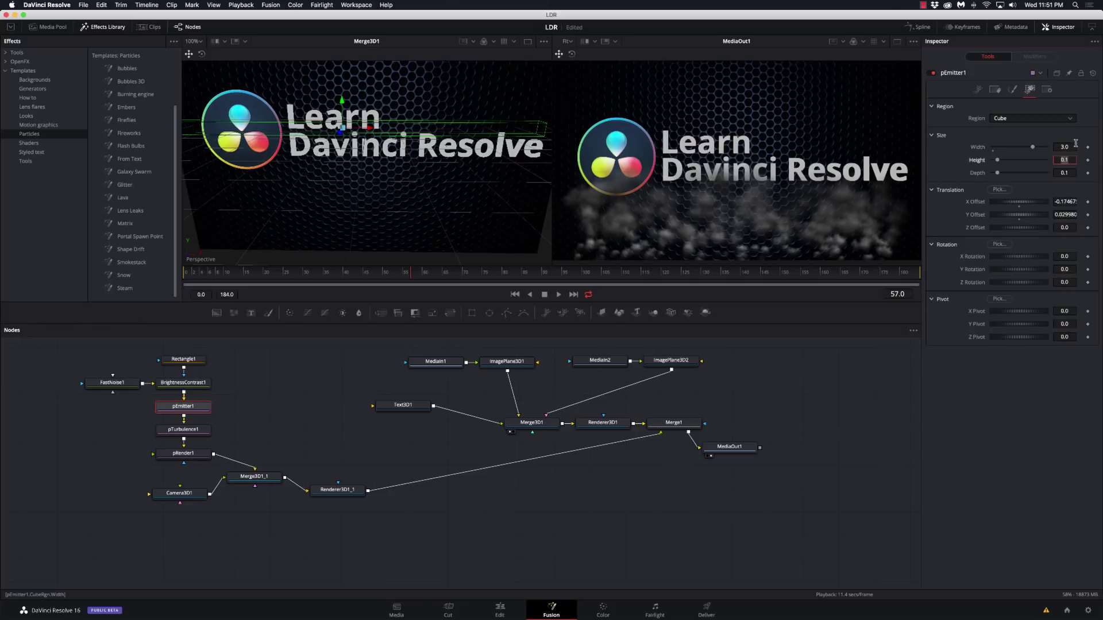
click(1067, 147)
key(Tab)
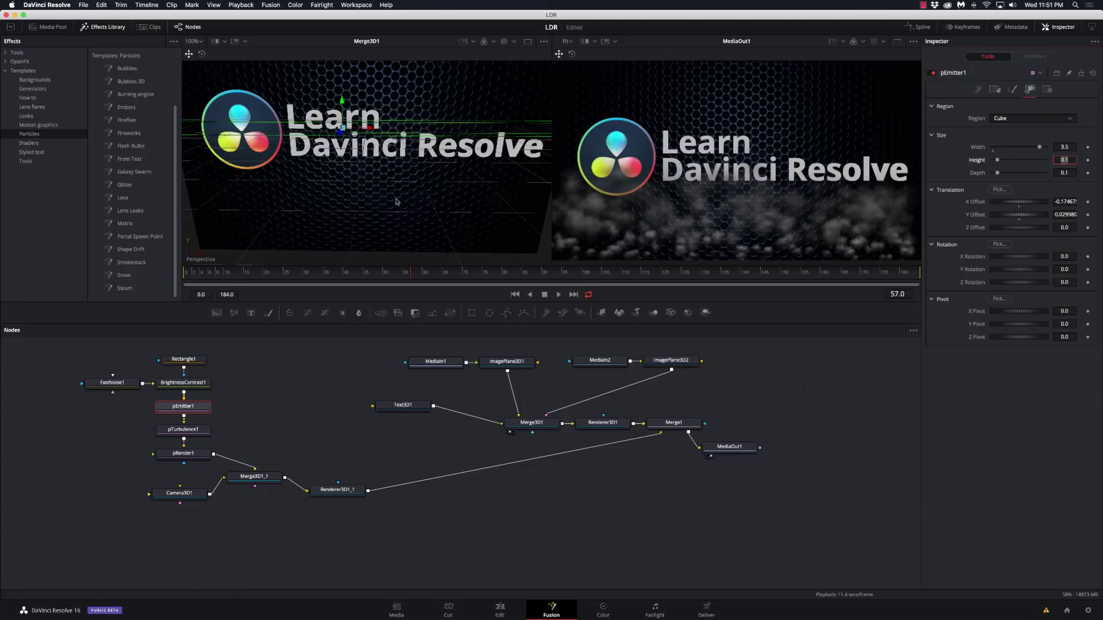
Orbit the 3D view to inspect the widened emitter, then save the LDR project
drag(487, 207, 386, 202)
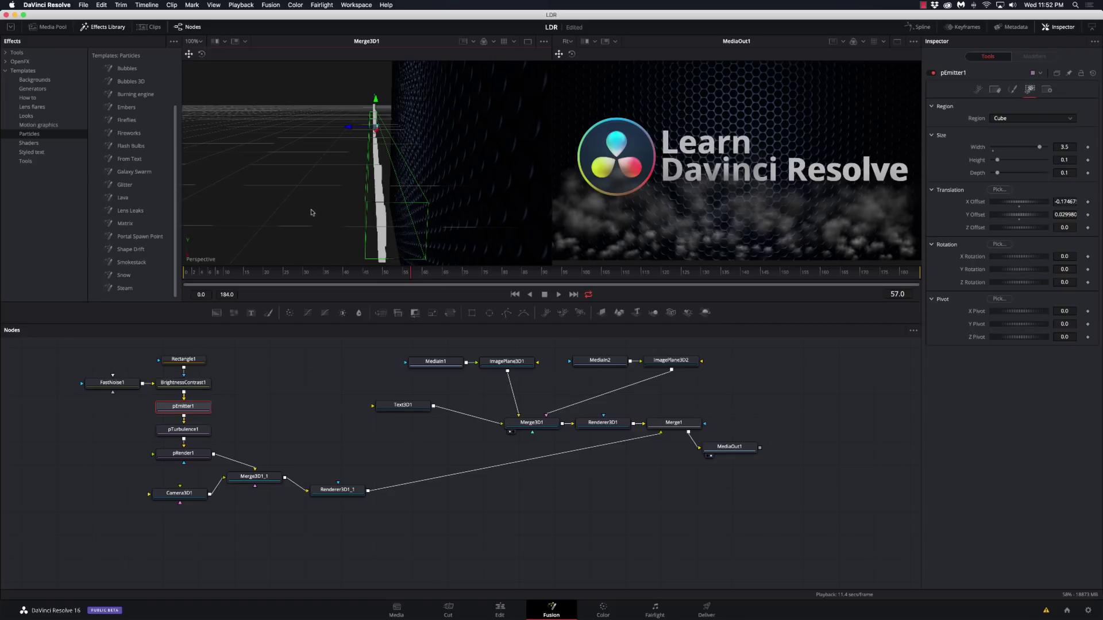
drag(311, 212, 411, 211)
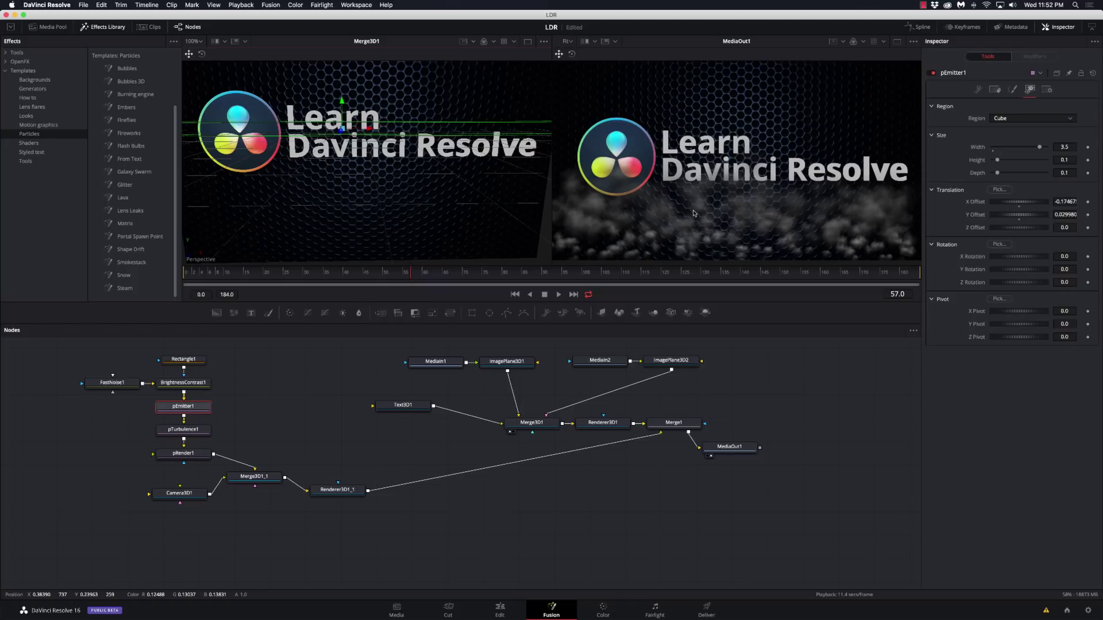
key(super+s)
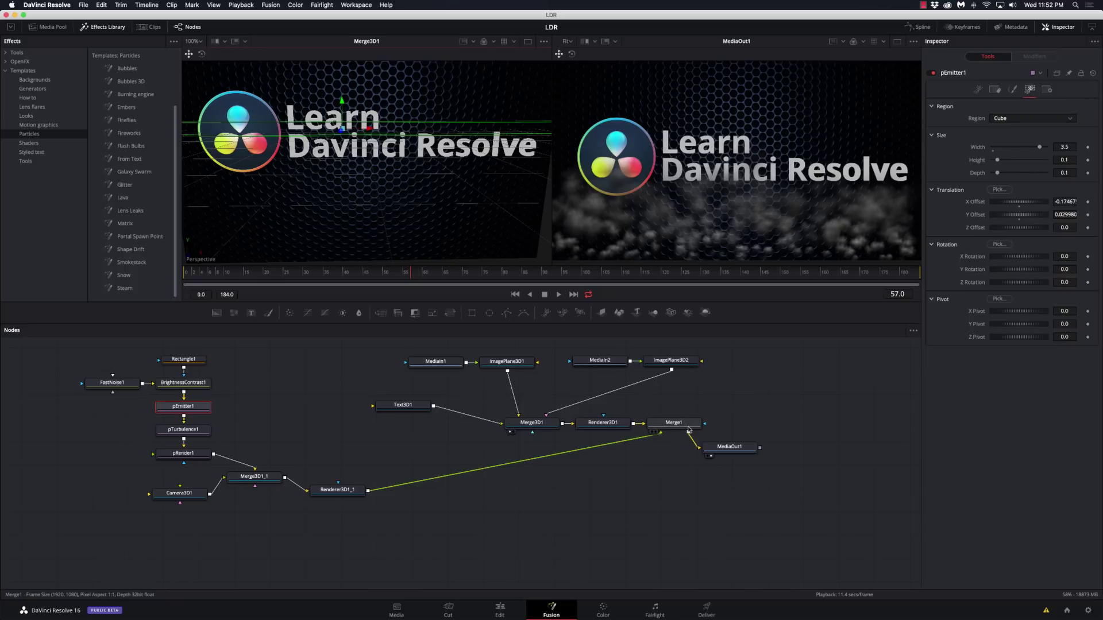
On the Edit page, play the timeline and scrub from 01:00:07:17 to watch the smoke
click(501, 610)
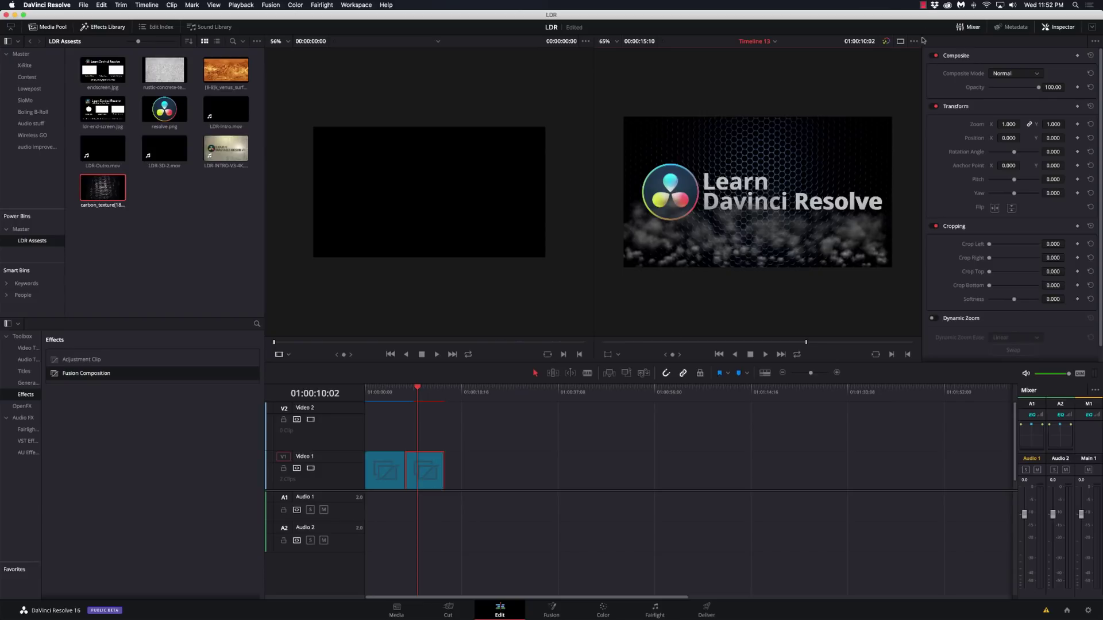
click(924, 5)
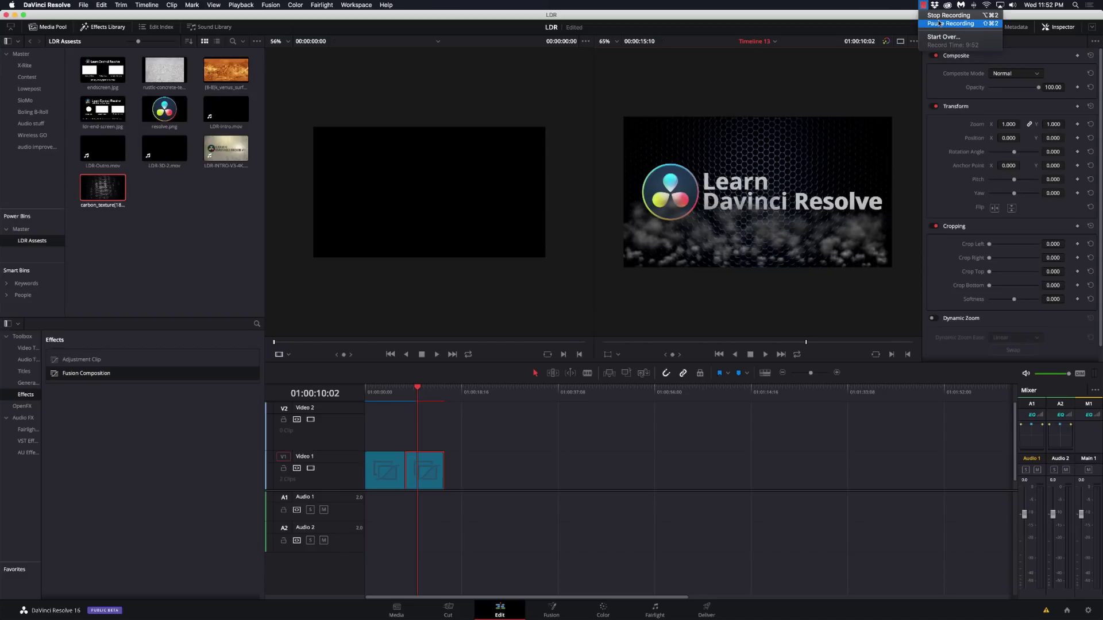
click(937, 23)
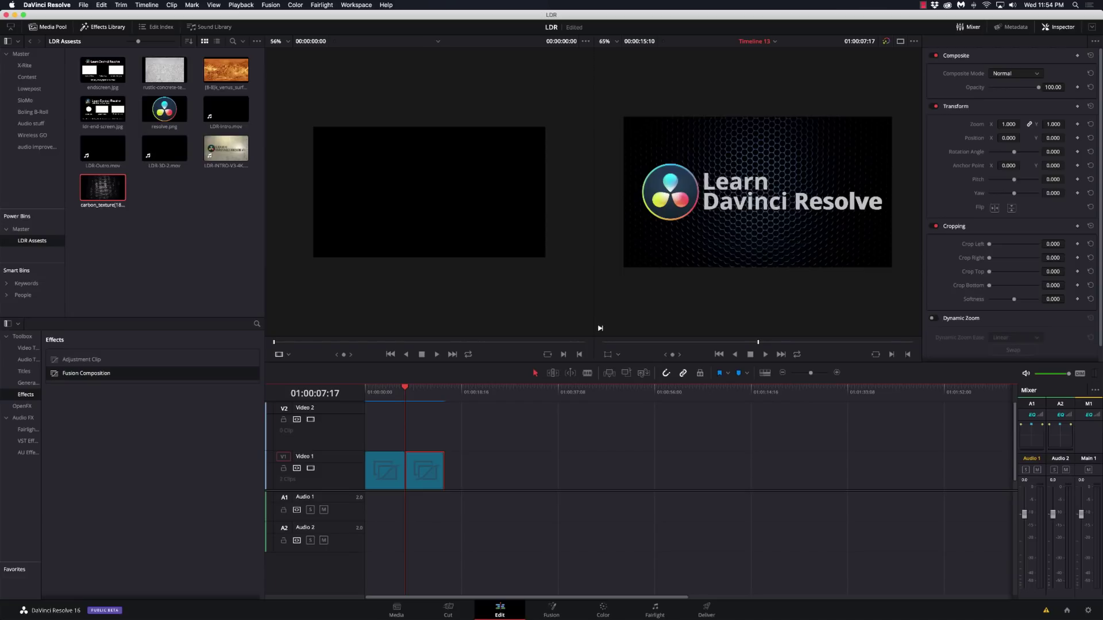
key(space)
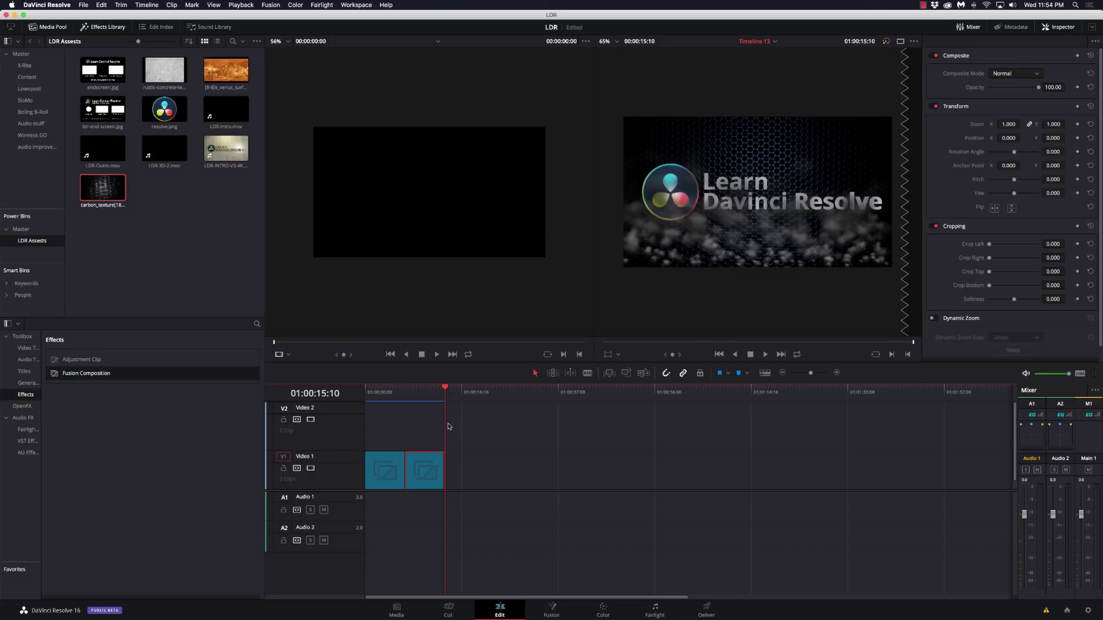
click(407, 393)
drag(412, 398, 419, 400)
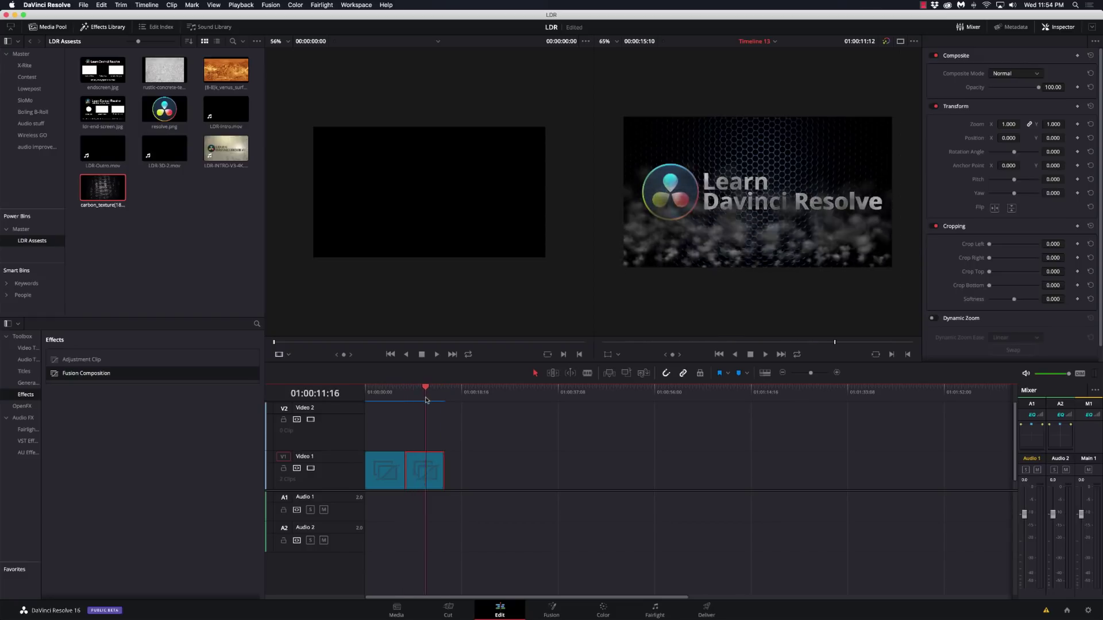
mouse_move(426, 399)
mouse_down()
mouse_move(443, 399)
mouse_move(426, 405)
mouse_up()
Back in Fusion, set pEmitter1's particle Lifespan to 254
click(552, 610)
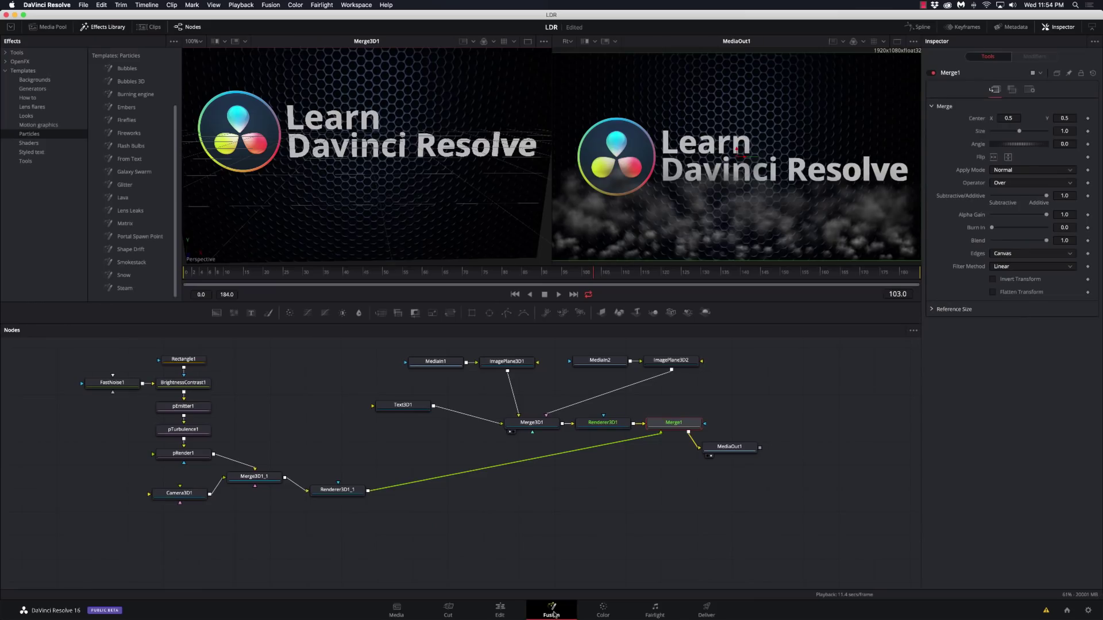
click(185, 408)
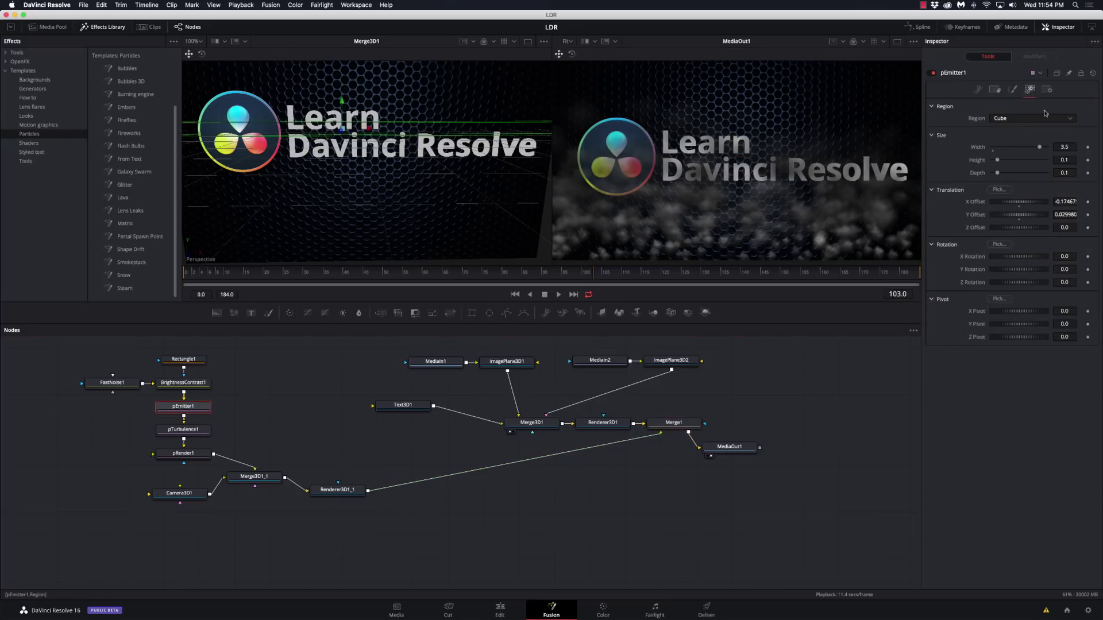
click(977, 90)
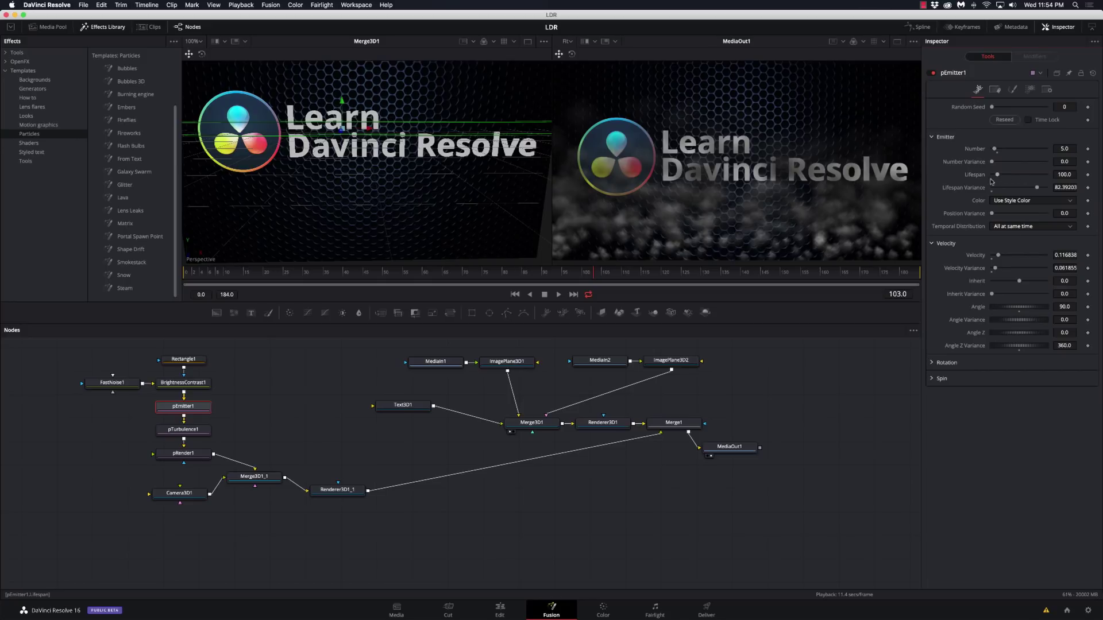
click(682, 274)
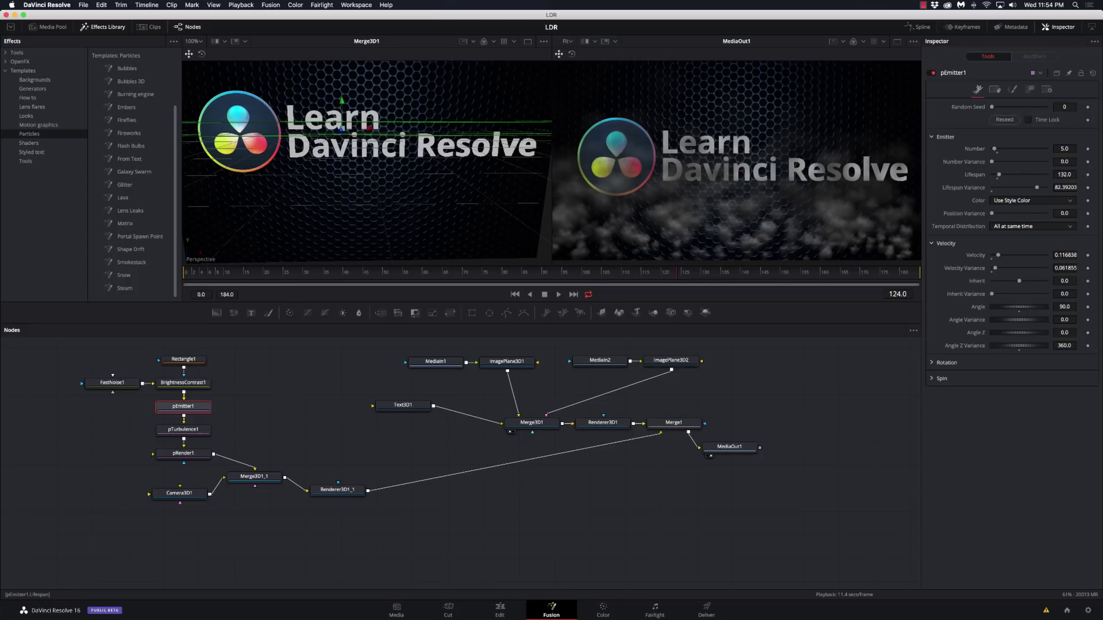
drag(999, 175, 1008, 175)
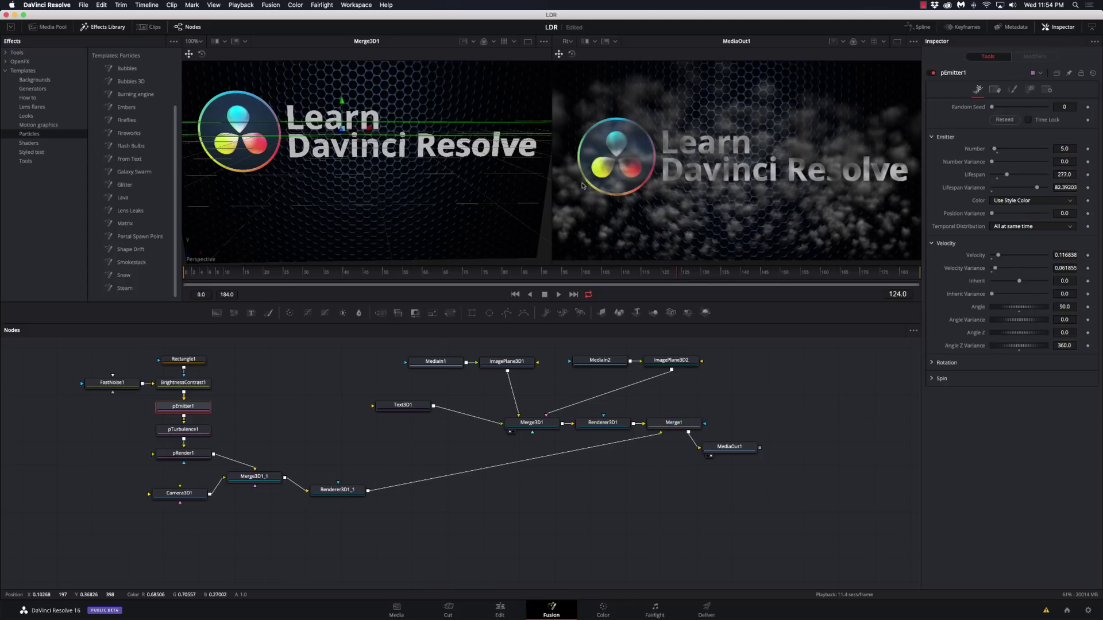
drag(1065, 175, 1062, 179)
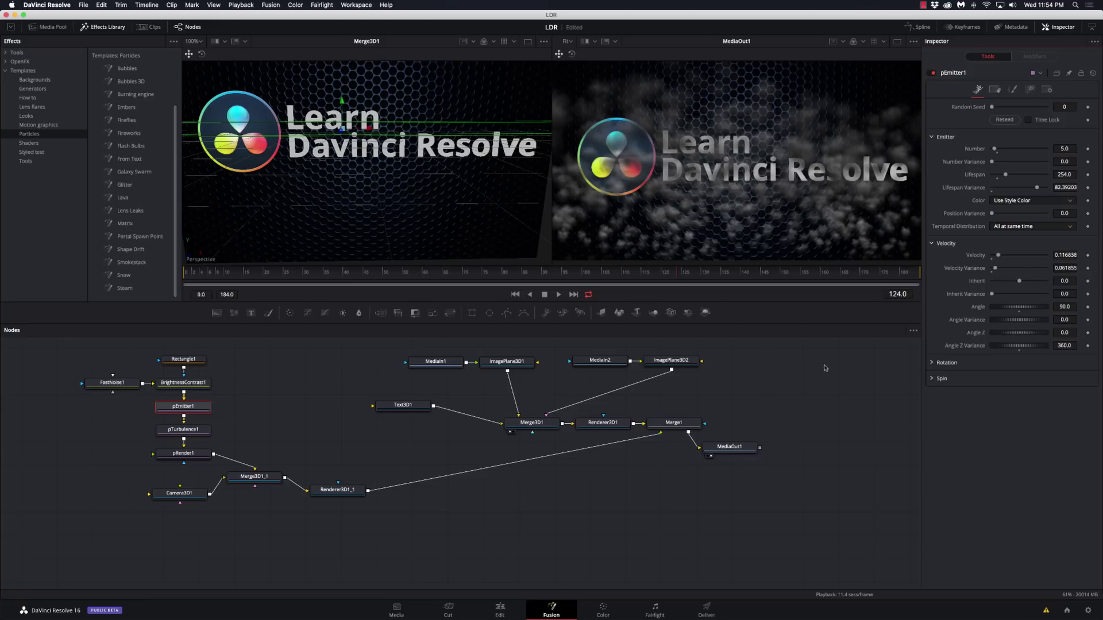
Check the lingering smoke at frames 1, 82, 139, 184 and 152
drag(681, 280, 916, 281)
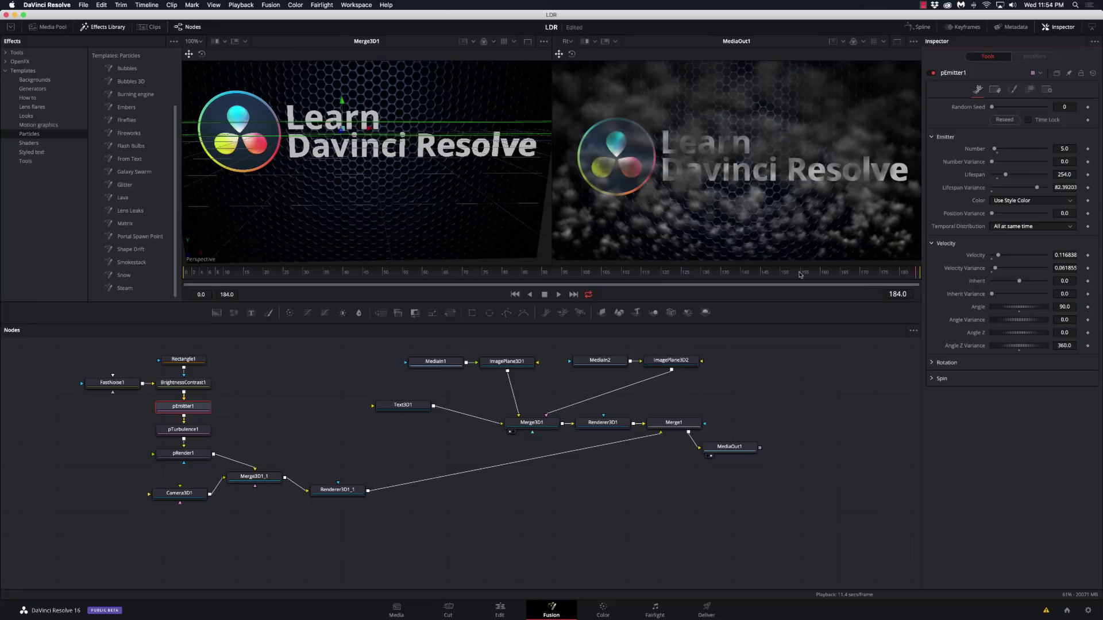
click(186, 281)
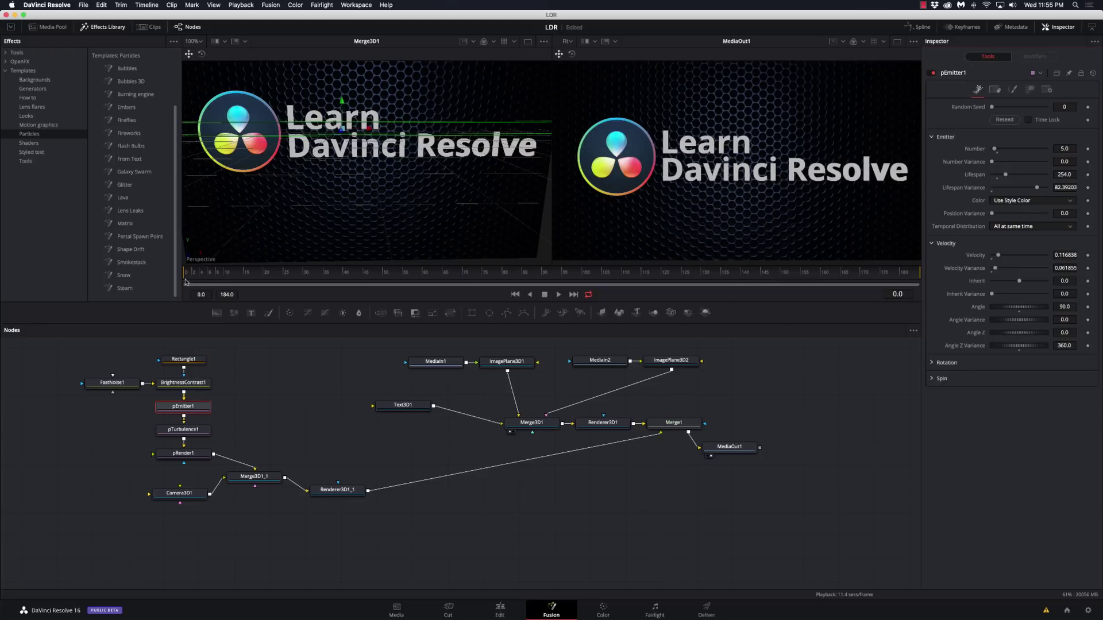
click(511, 281)
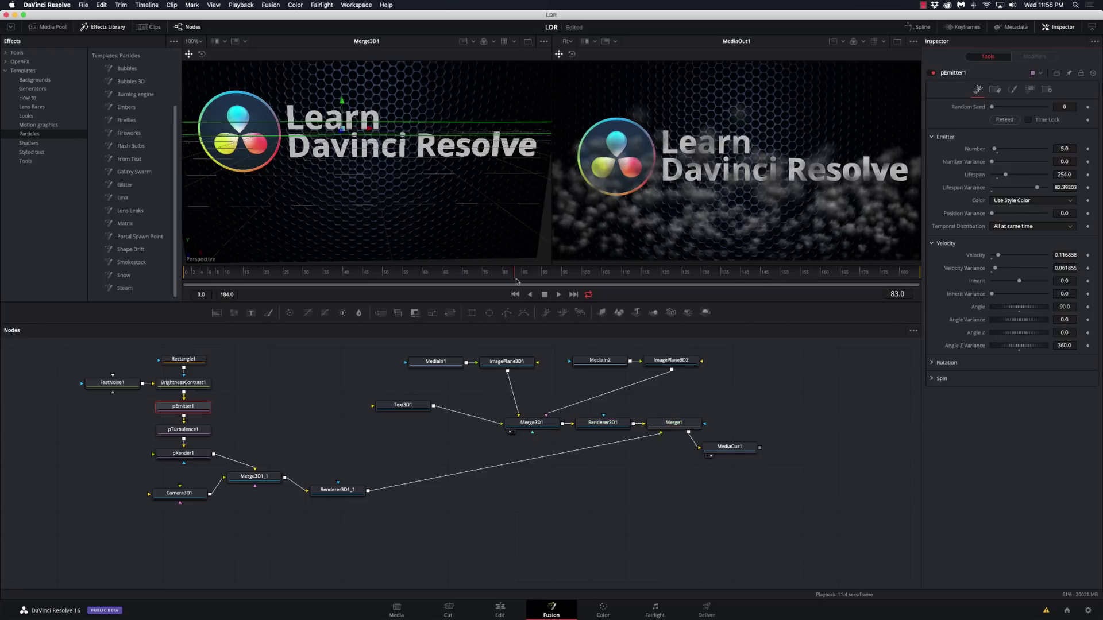
click(739, 281)
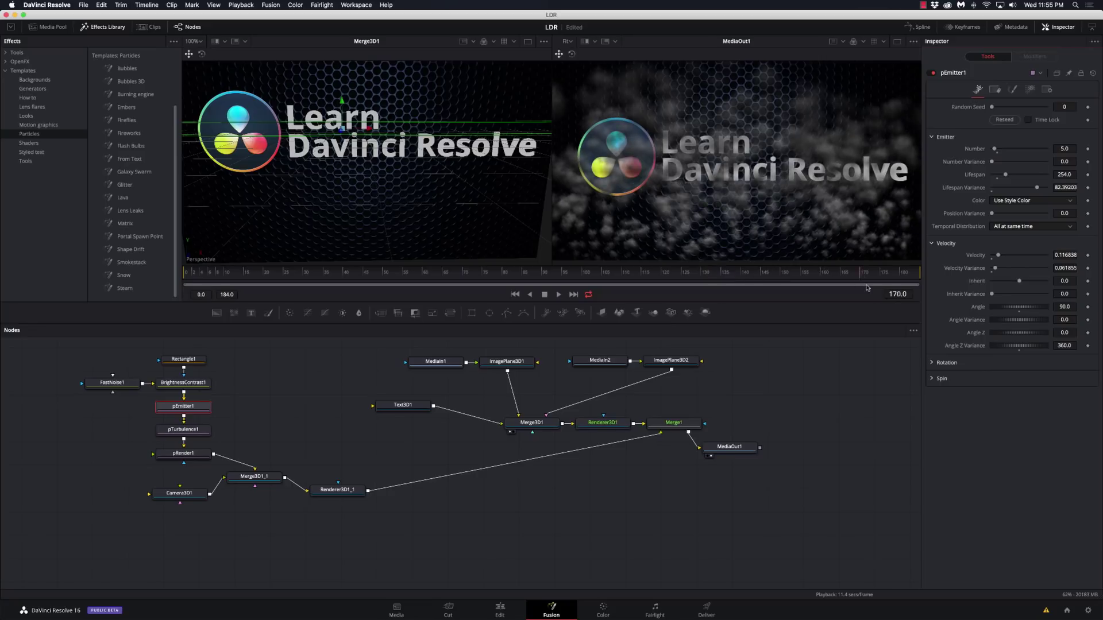
click(912, 281)
click(918, 281)
click(793, 282)
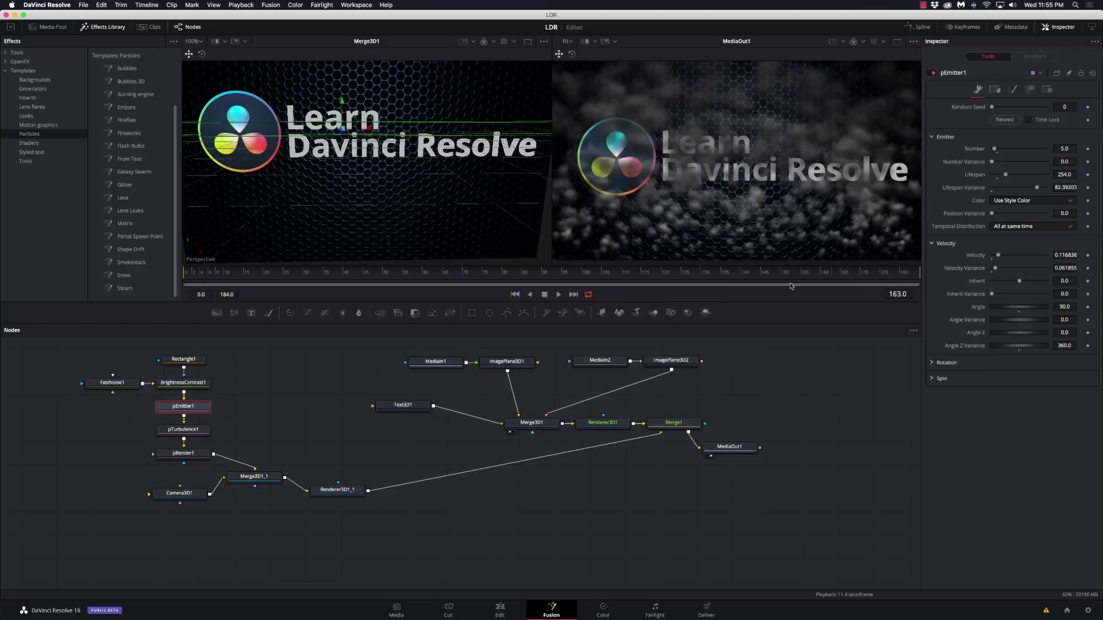
Play the clip on the Edit timeline from near its start to check the longer-lasting smoke
click(500, 611)
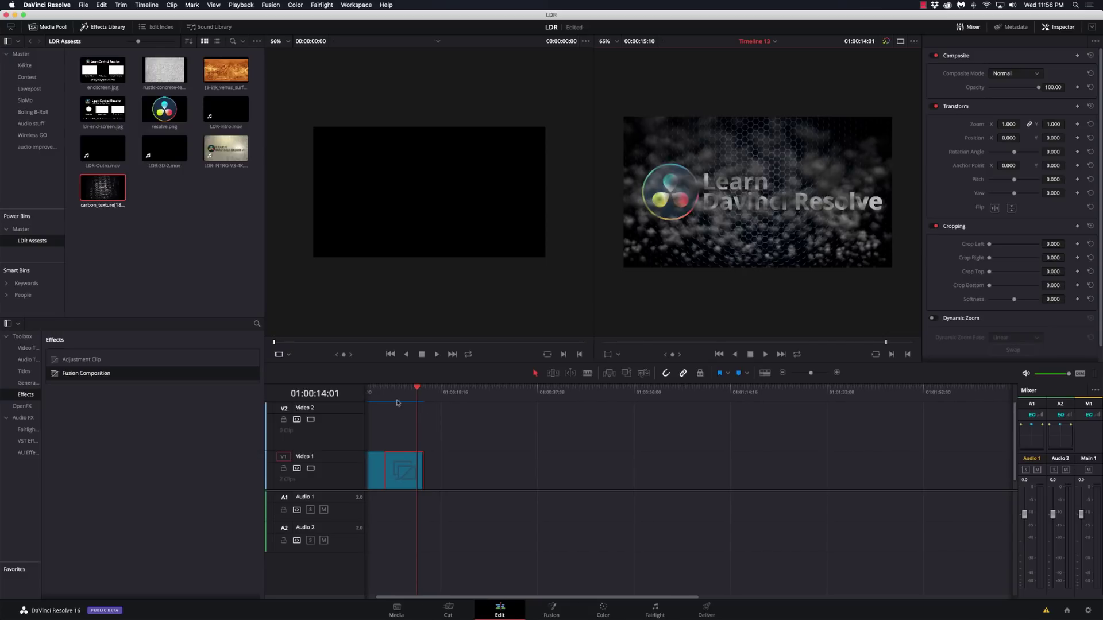
click(405, 393)
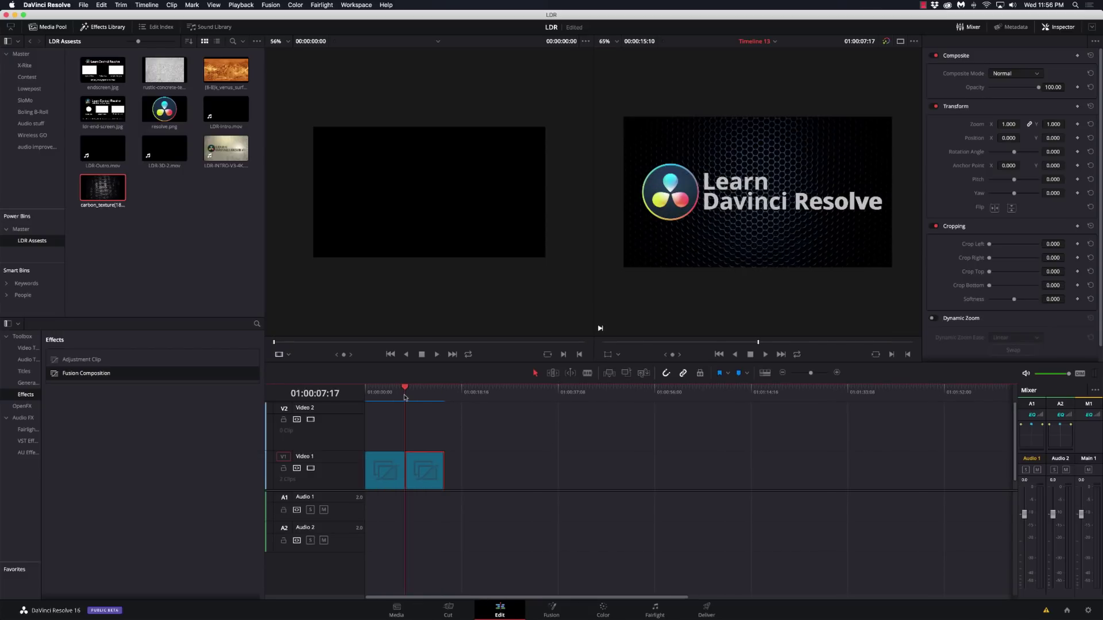
key(space)
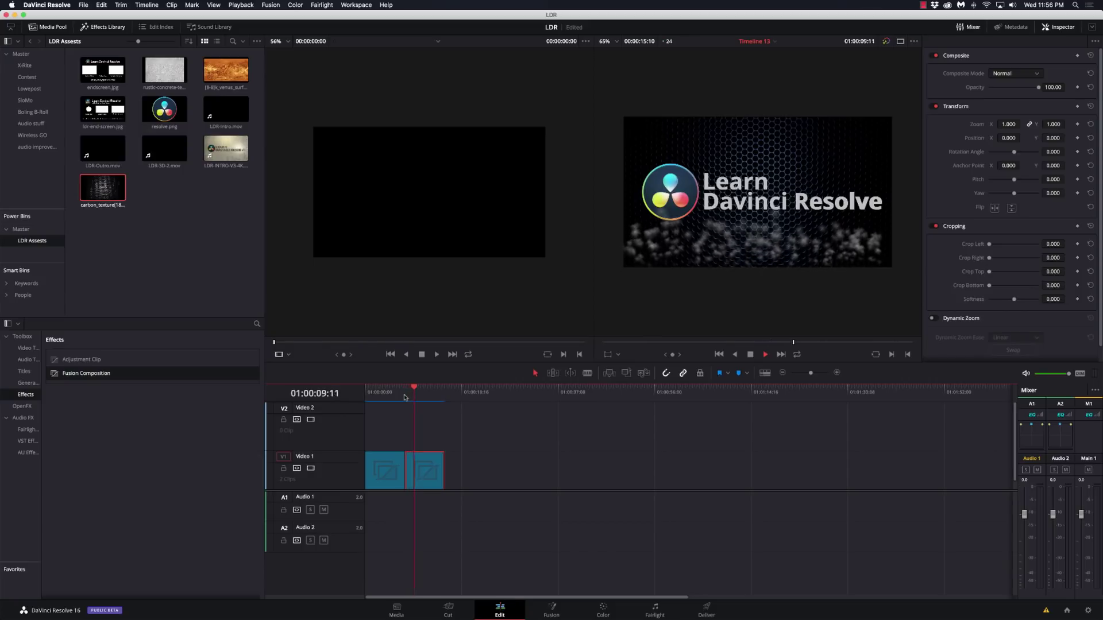